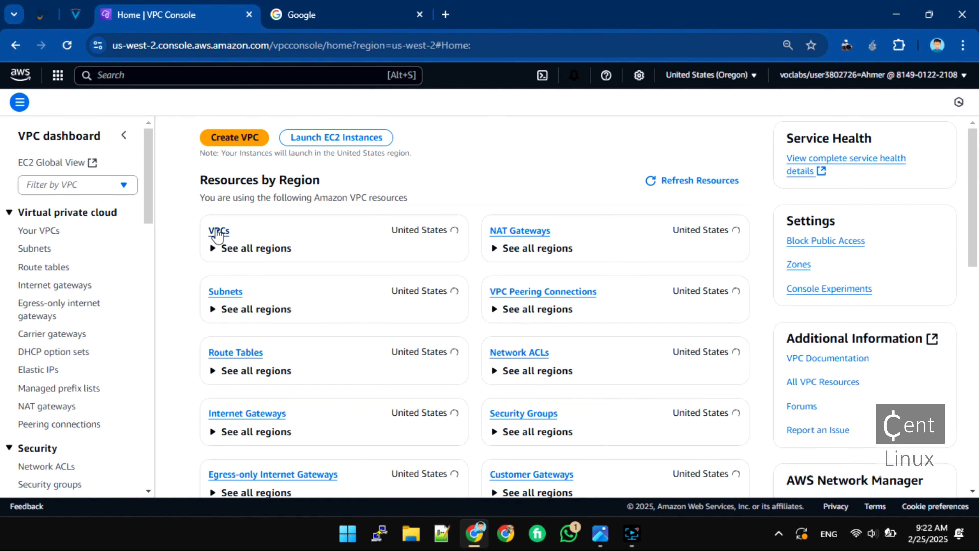
Step: Start creating a new VPC from the list of VPCs, choosing VPC and more as the resources to create
{"action": "left_click", "coordinate": [217, 231]}
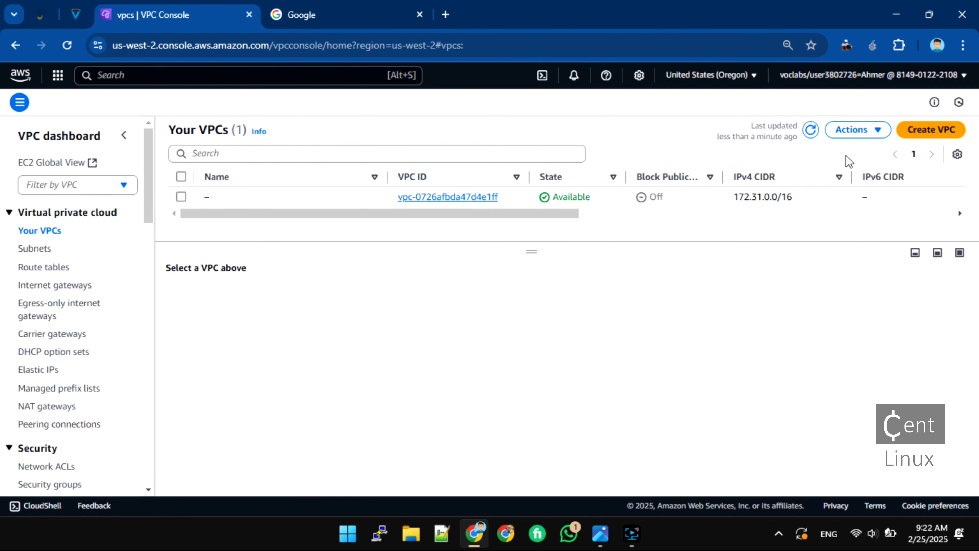
{"action": "left_click", "coordinate": [922, 129]}
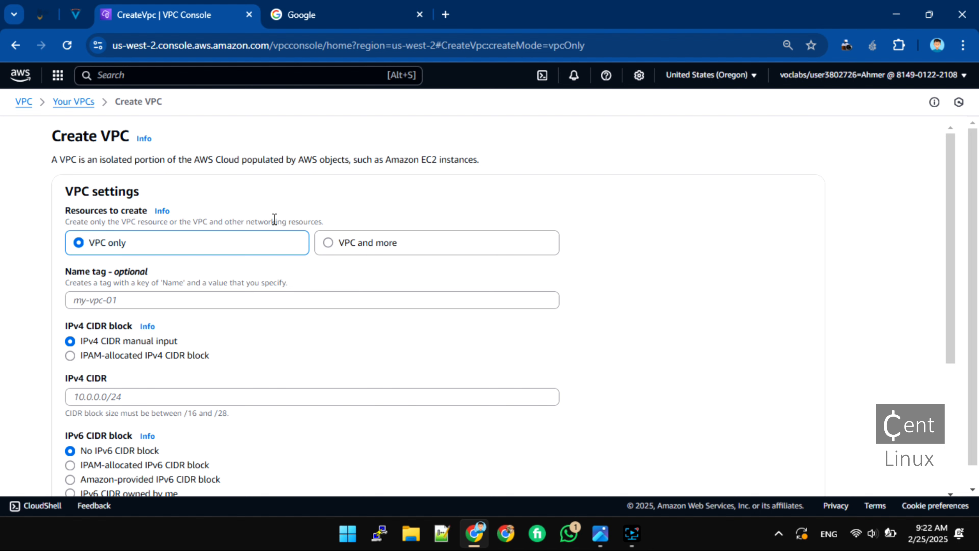
{"action": "left_click", "coordinate": [328, 243]}
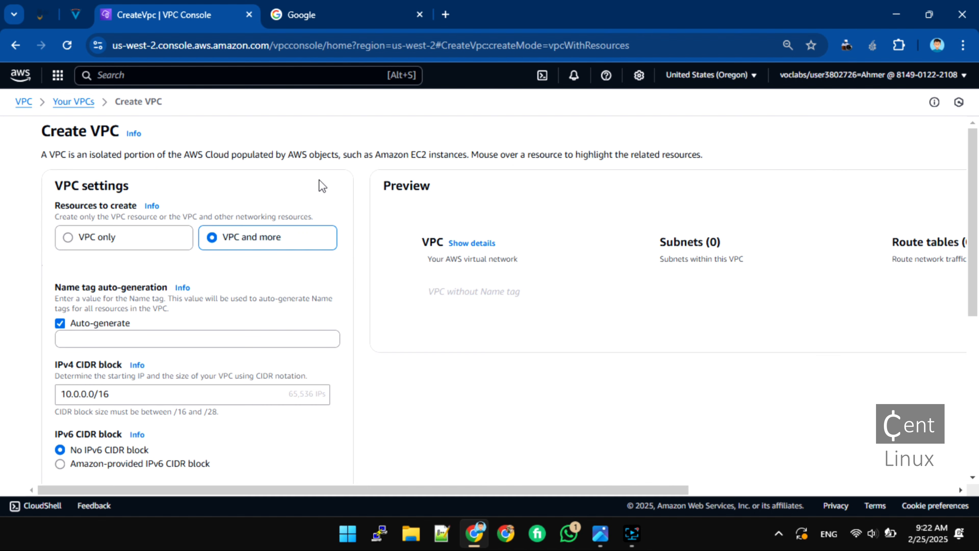
Step: Set the auto-generated name tag for the VPC resources to centlinux
{"action": "left_click", "coordinate": [110, 339]}
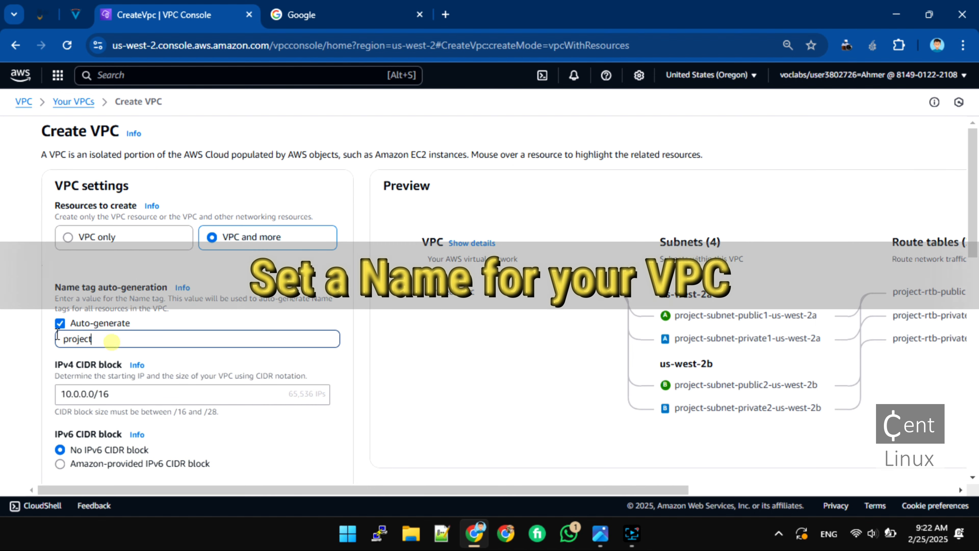
{"action": "double_click", "coordinate": [111, 339]}
{"action": "type", "text": "centlinux"}
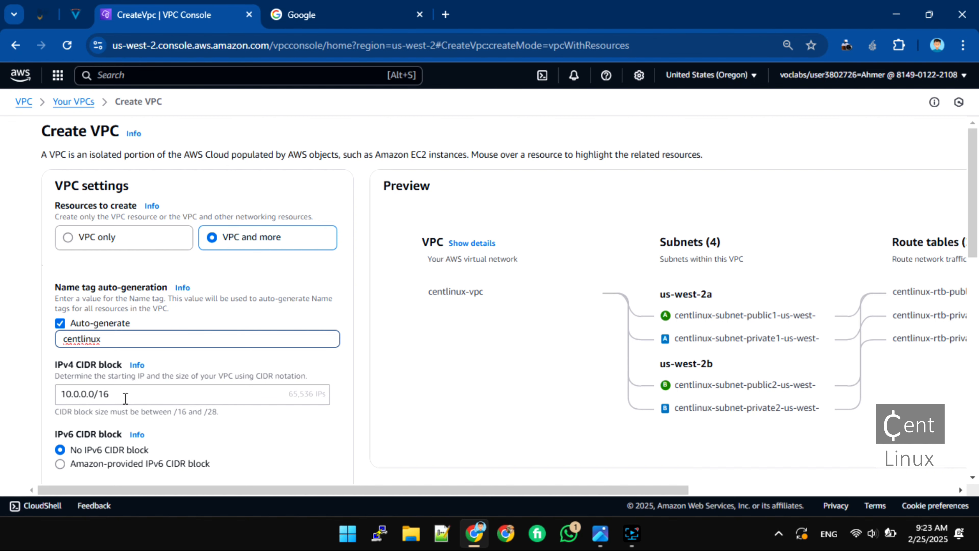
Step: Compare the VPC's IPv4 CIDR block and customizable availability zones with the customer diagram in AWS-VPC.png
{"action": "left_click", "coordinate": [600, 531]}
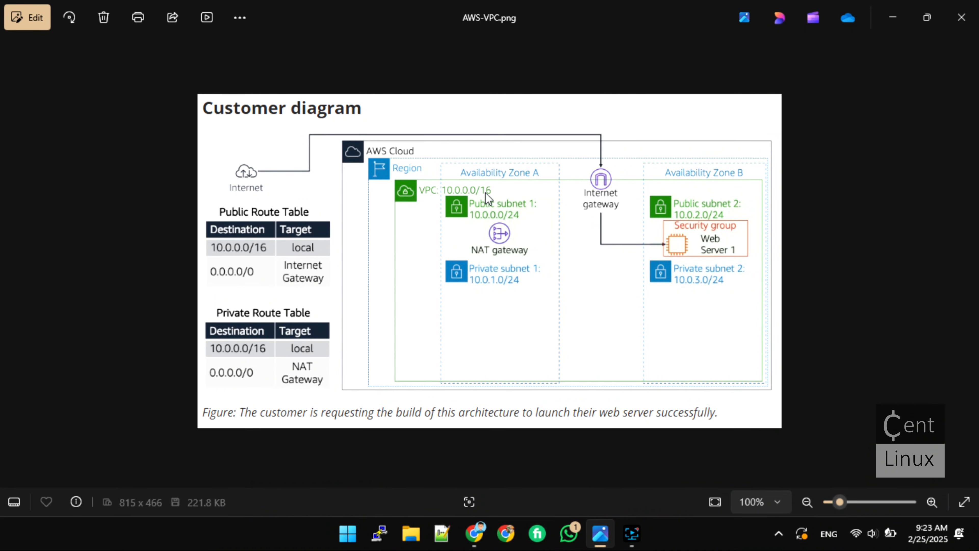
{"action": "key", "text": "alt+Tab"}
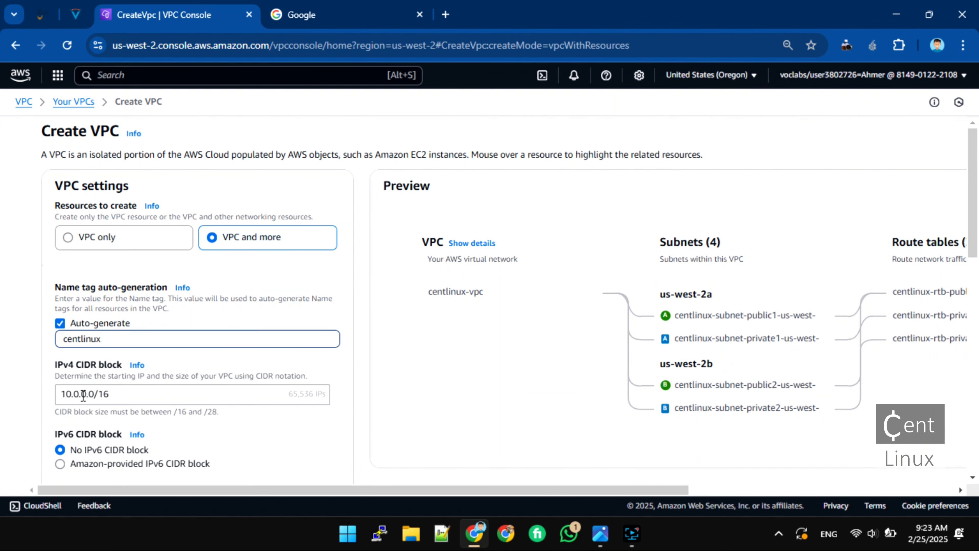
{"action": "scroll", "coordinate": [359, 329], "scroll_direction": "down", "scroll_amount": 2}
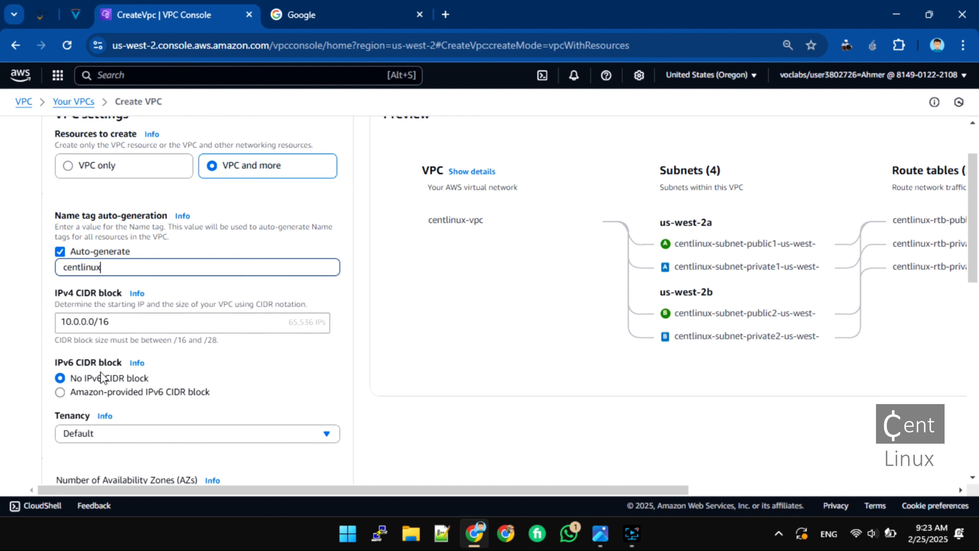
{"action": "scroll", "coordinate": [100, 382], "scroll_direction": "down", "scroll_amount": 3}
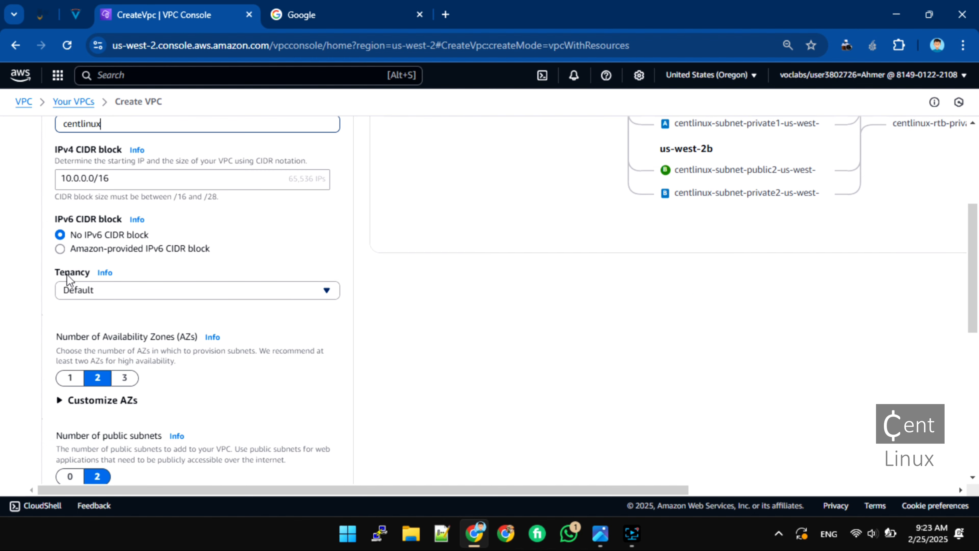
{"action": "scroll", "coordinate": [348, 341], "scroll_direction": "down", "scroll_amount": 2}
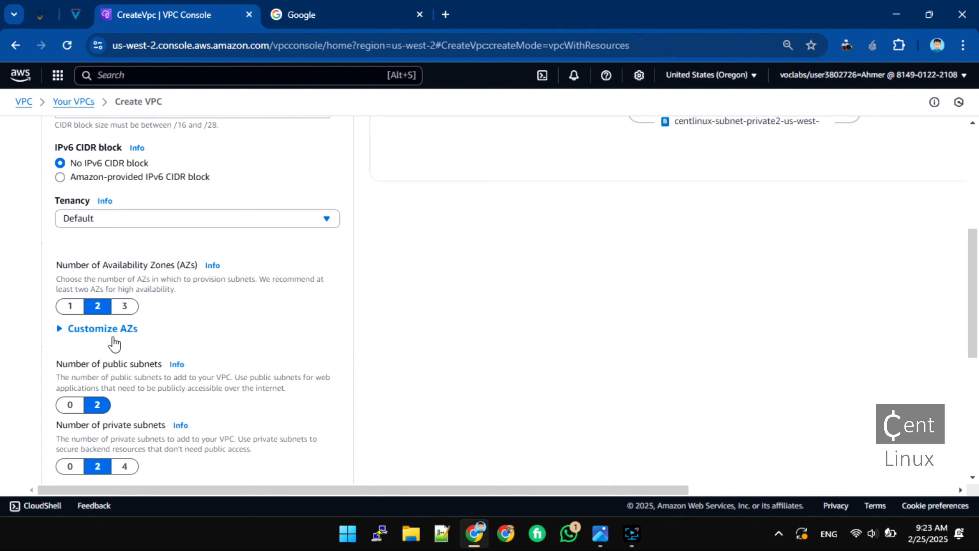
{"action": "scroll", "coordinate": [115, 343], "scroll_direction": "down", "scroll_amount": 2}
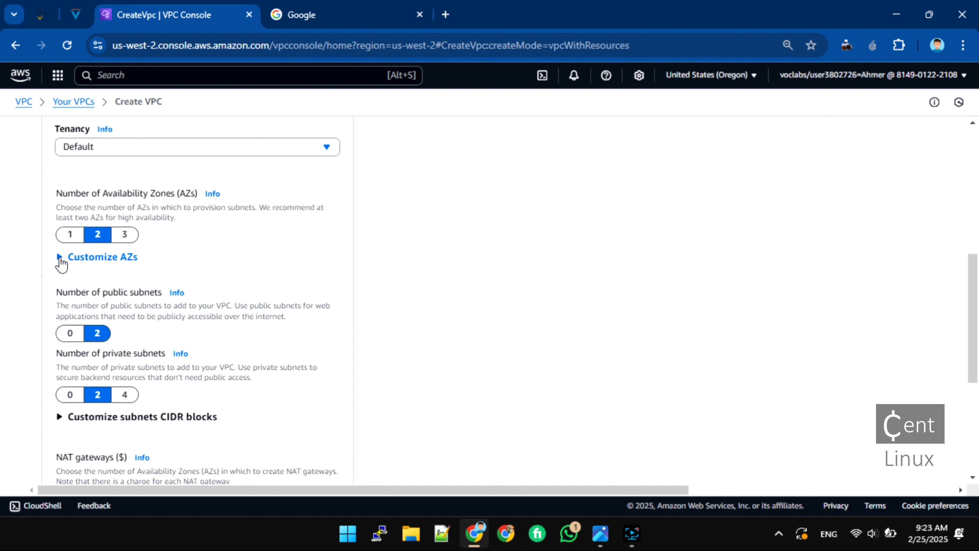
{"action": "left_click", "coordinate": [61, 259]}
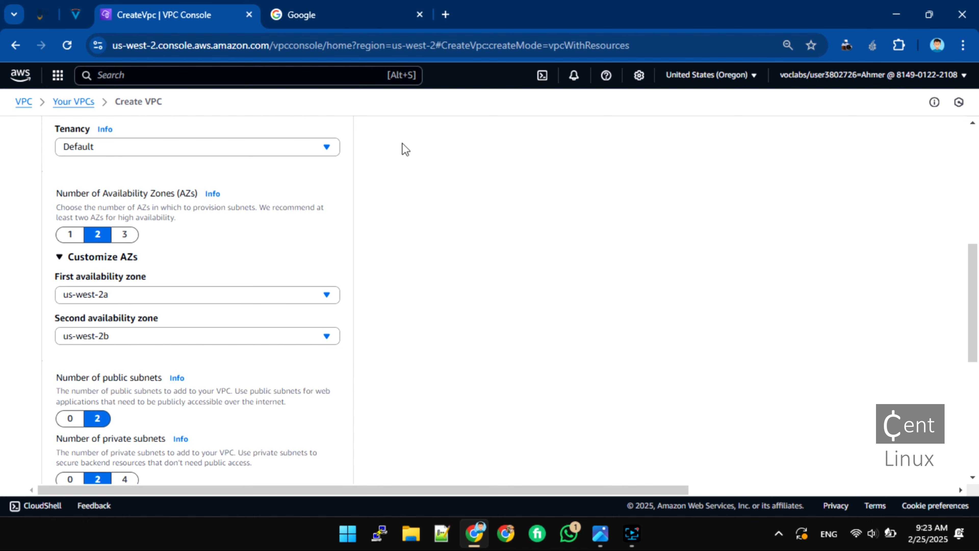
{"action": "key", "text": "alt+Tab"}
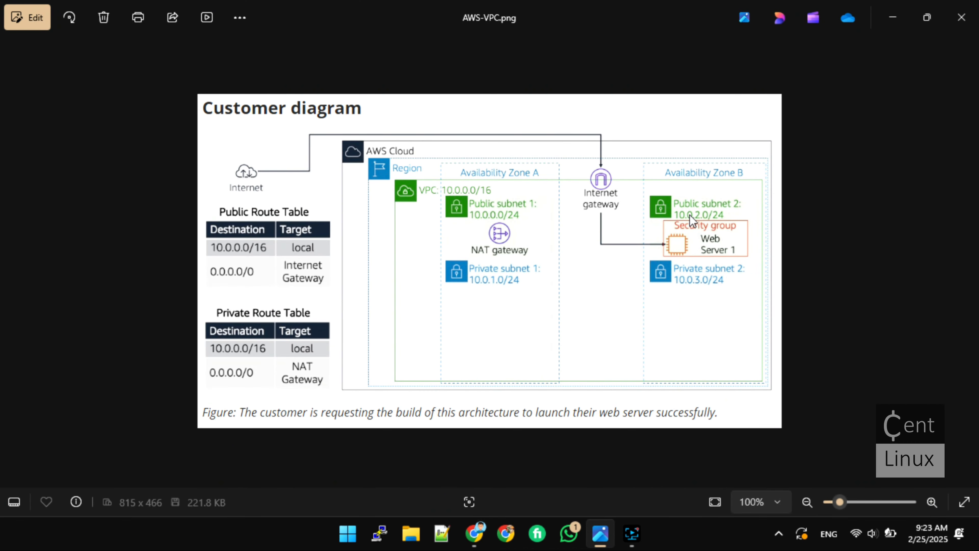
{"action": "key", "text": "alt+Tab"}
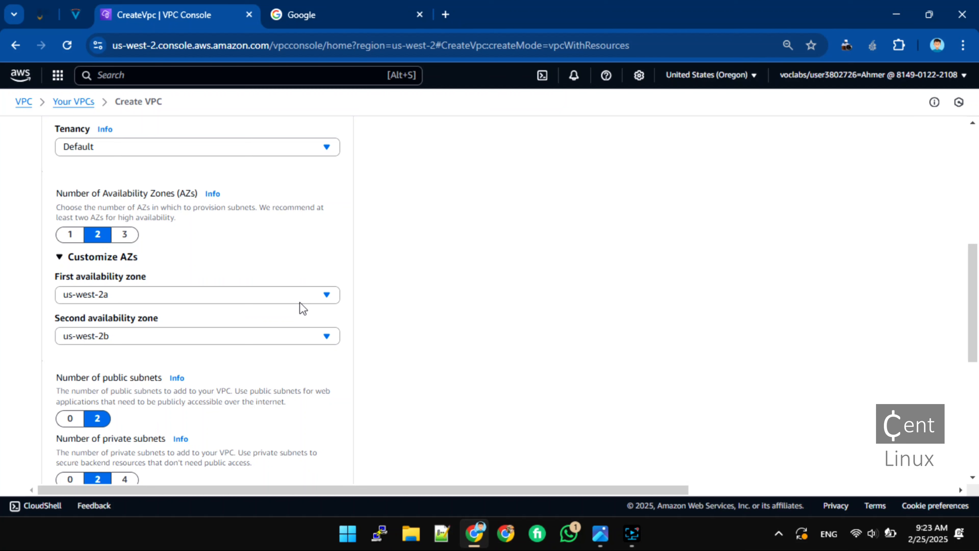
Step: Expand the subnet CIDR block customization and set the us-west-2a public subnet to 10.0.0.0/24, following the customer diagram
{"action": "scroll", "coordinate": [313, 229], "scroll_direction": "down", "scroll_amount": 2}
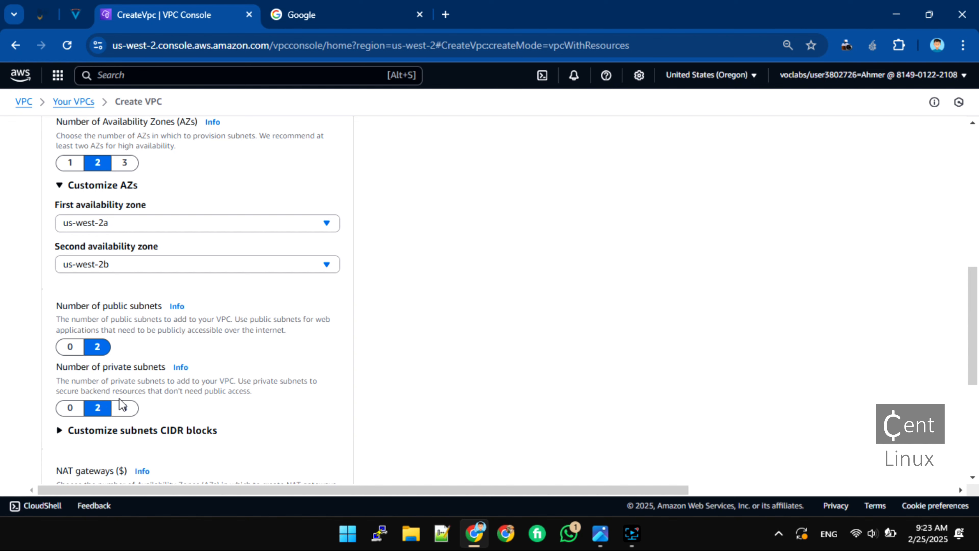
{"action": "scroll", "coordinate": [120, 401], "scroll_direction": "down", "scroll_amount": 2}
{"action": "left_click", "coordinate": [127, 365]}
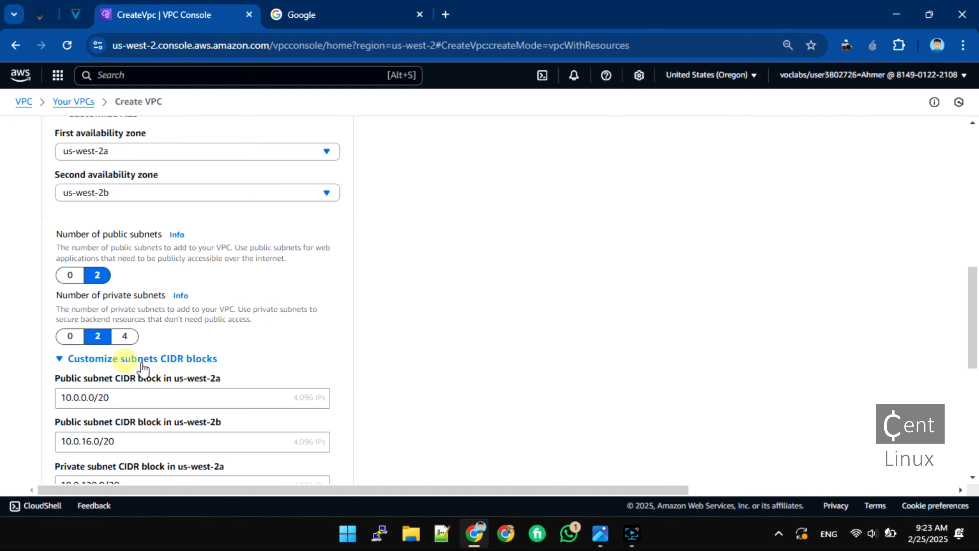
{"action": "scroll", "coordinate": [306, 355], "scroll_direction": "down", "scroll_amount": 4}
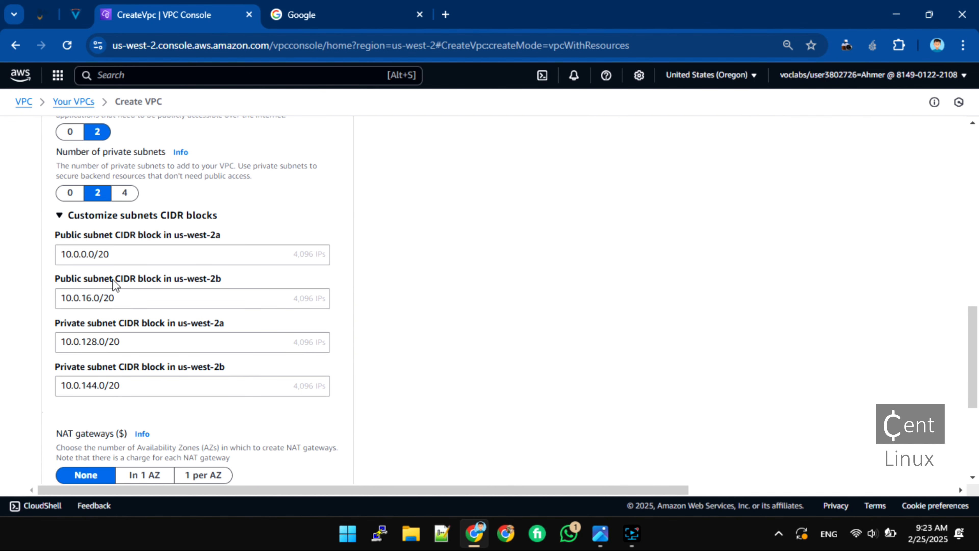
{"action": "left_click", "coordinate": [130, 255]}
{"action": "key", "text": "alt+Tab"}
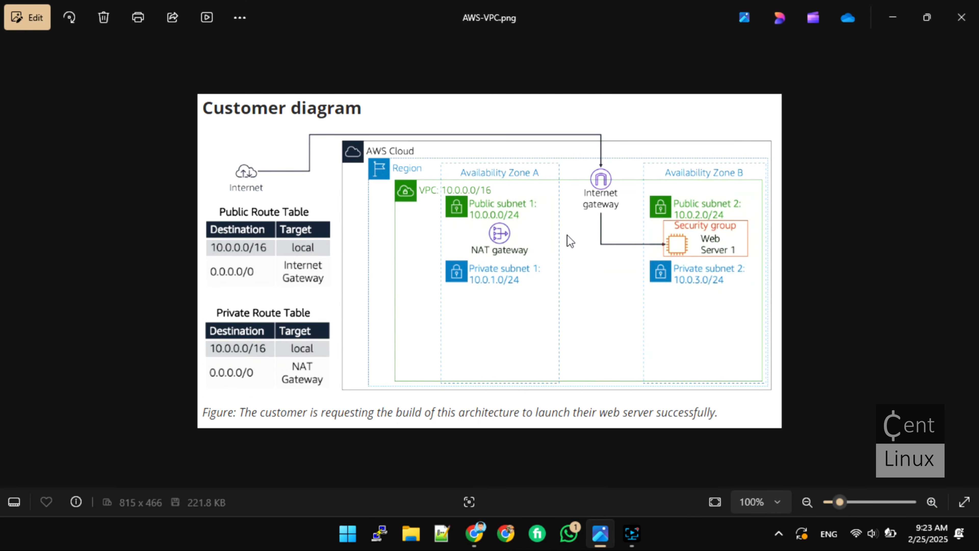
{"action": "key", "text": "alt+Tab"}
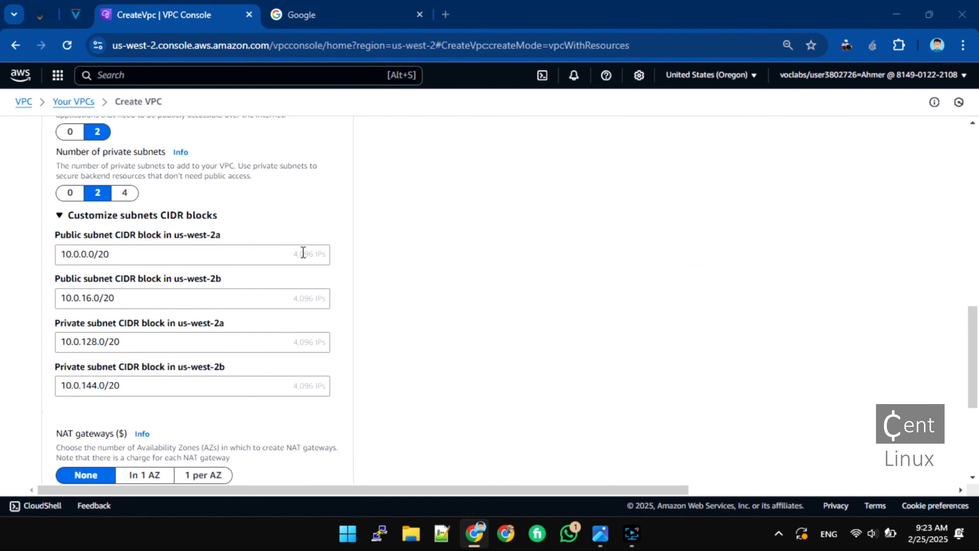
{"action": "left_click_drag", "start_coordinate": [103, 255], "coordinate": [116, 255]}
{"action": "type", "text": "4"}
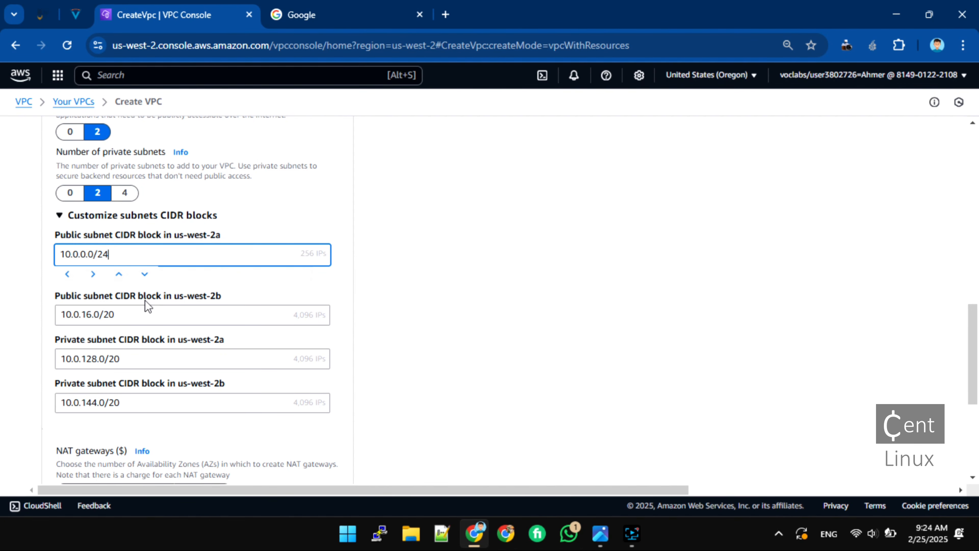
Step: Check public subnet 2 in the customer diagram and set the us-west-2b public subnet CIDR block to 10.0.2.0/24
{"action": "left_click", "coordinate": [138, 314]}
{"action": "key", "text": "alt+Tab"}
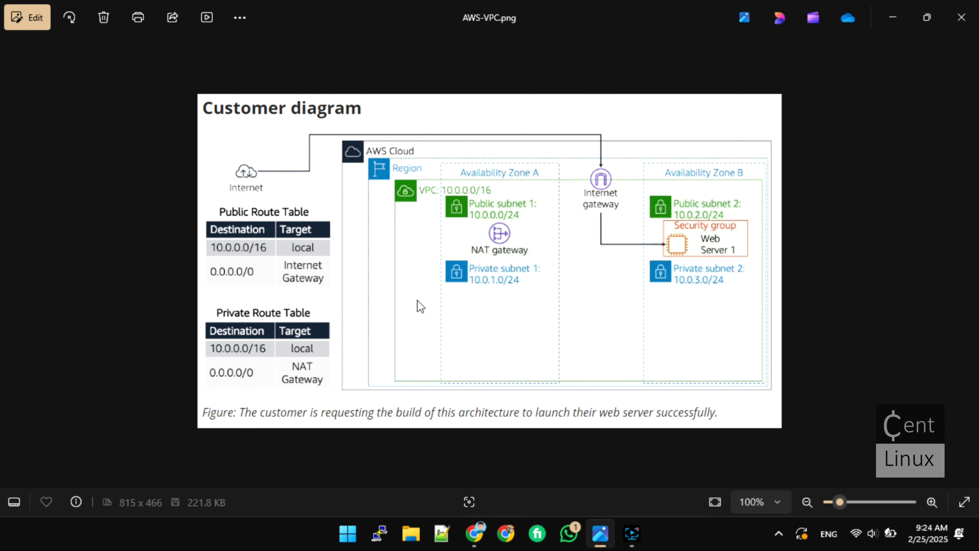
{"action": "key", "text": "alt+Tab"}
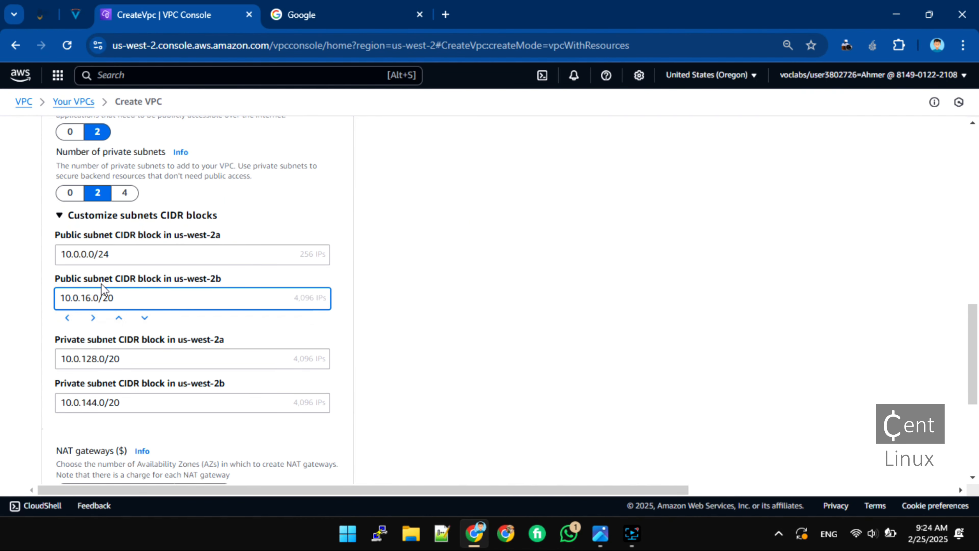
{"action": "key", "text": "alt+Tab"}
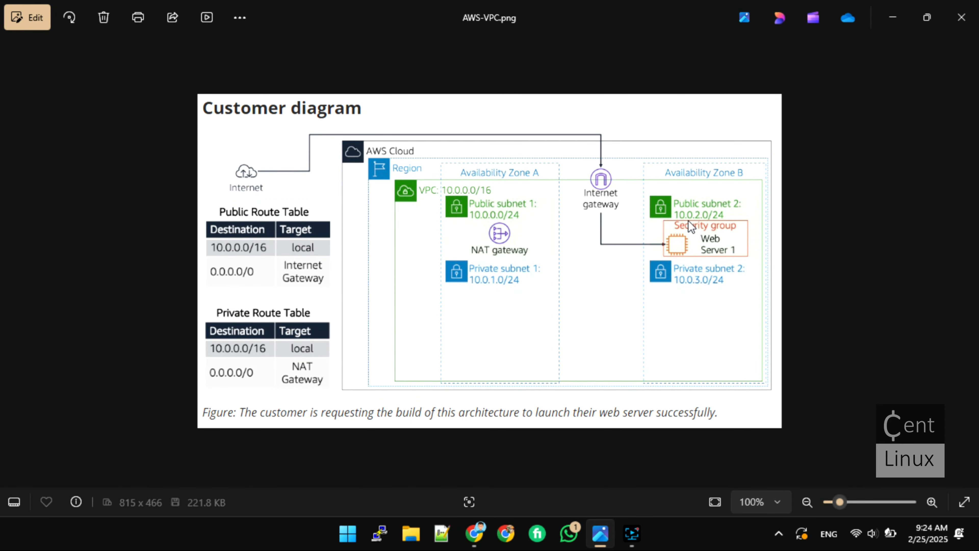
{"action": "key", "text": "alt+Tab"}
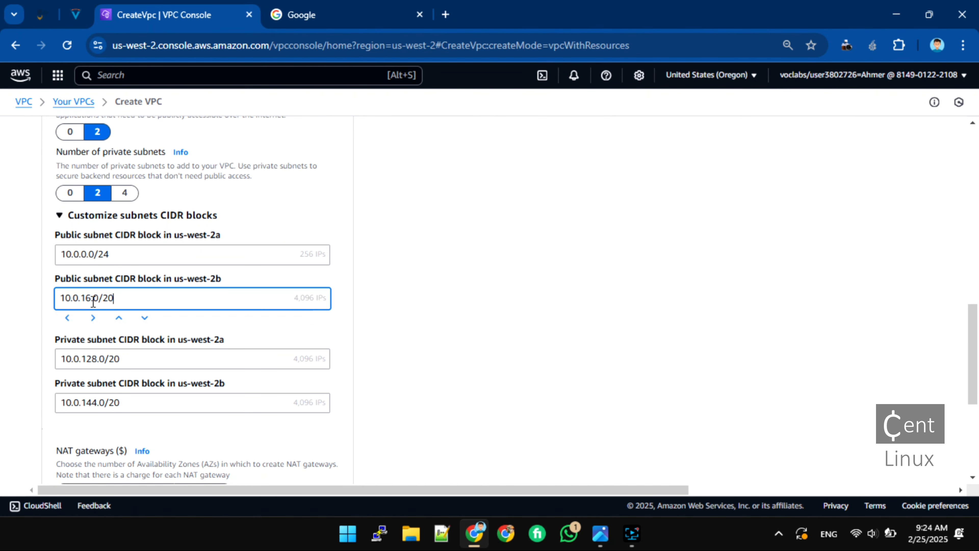
{"action": "key", "text": "BackSpace"}
{"action": "key", "text": "BackSpace"}
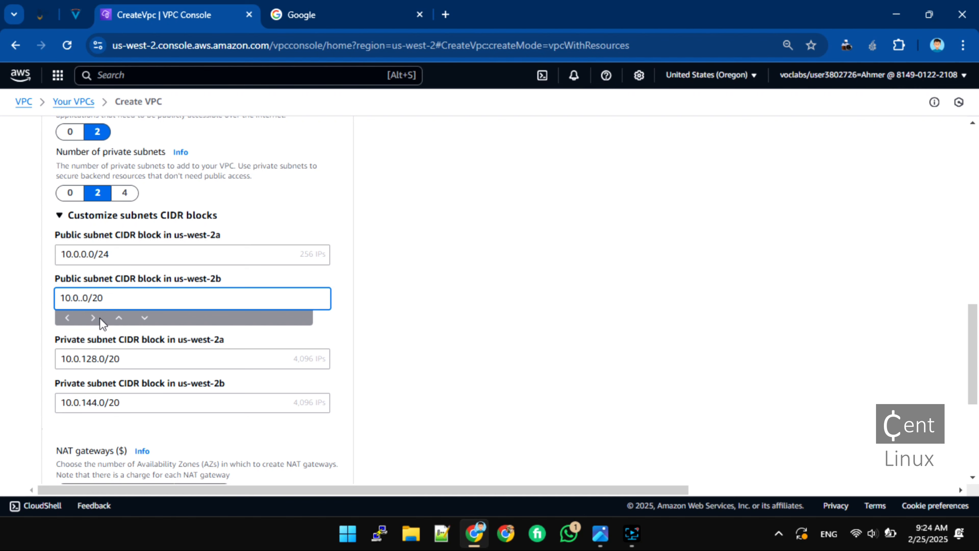
{"action": "type", "text": "2"}
{"action": "key", "text": "End"}
{"action": "key", "text": "BackSpace"}
{"action": "type", "text": "4"}
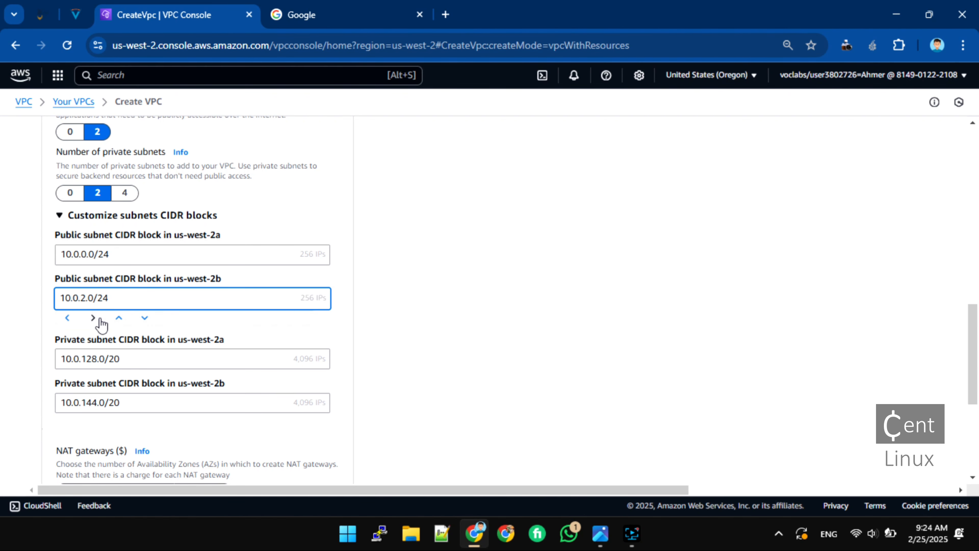
Step: Check private subnet 1 in the customer diagram and set the us-west-2a private subnet CIDR block to 10.0.1.0/24
{"action": "key", "text": "alt+Tab"}
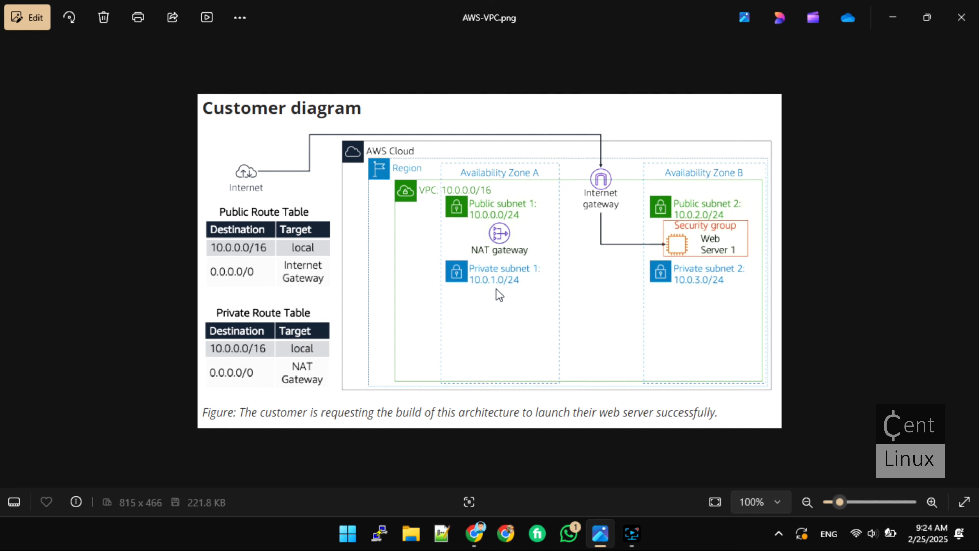
{"action": "key", "text": "alt+Tab"}
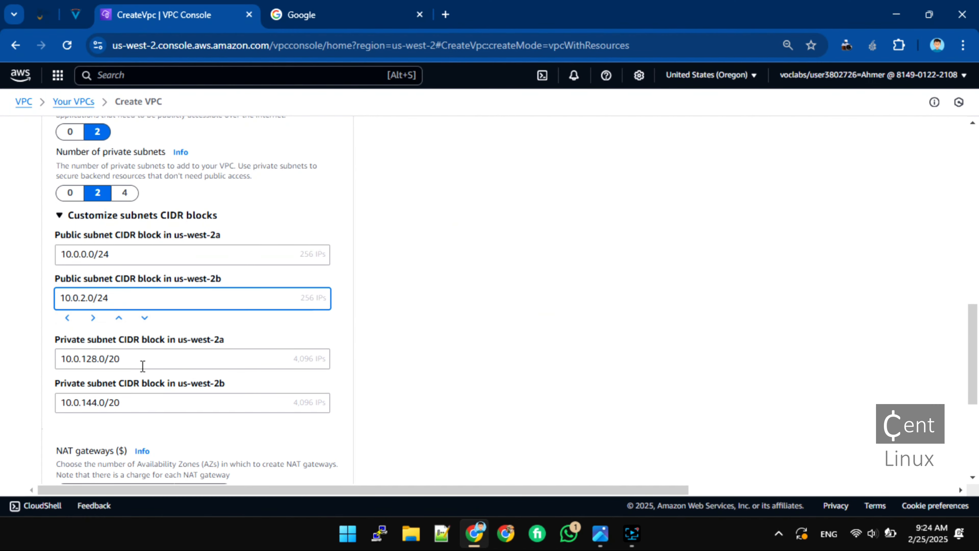
{"action": "left_click", "coordinate": [98, 360]}
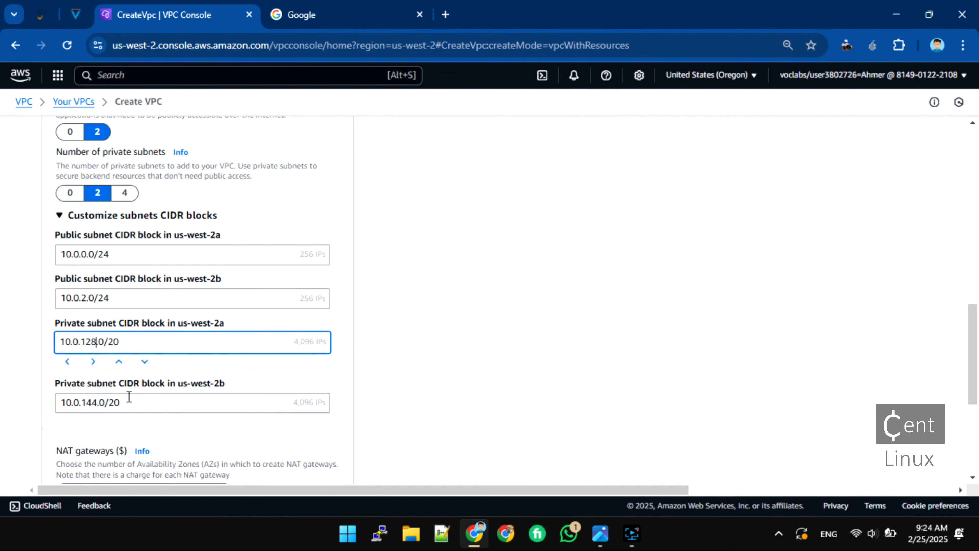
{"action": "key", "text": "BackSpace"}
{"action": "key", "text": "BackSpace"}
{"action": "key", "text": "End"}
{"action": "key", "text": "BackSpace"}
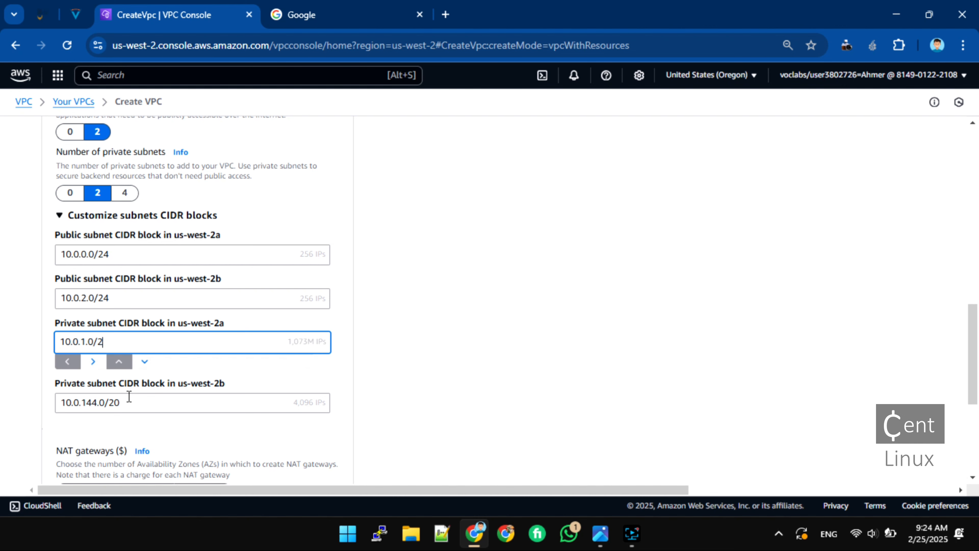
{"action": "type", "text": "4"}
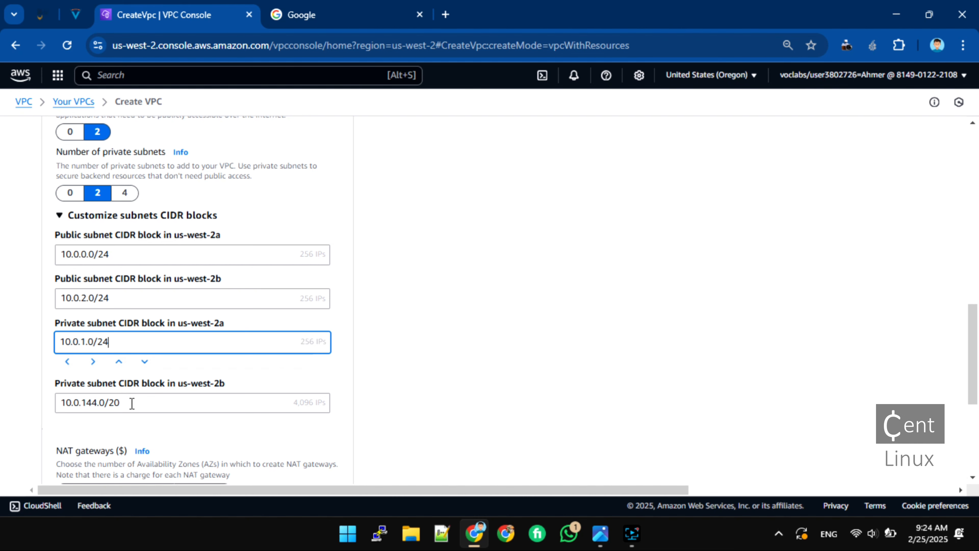
Step: Check private subnet 2 in the customer diagram and set the us-west-2b private subnet CIDR block to 10.0.3.0/24
{"action": "key", "text": "alt+Tab"}
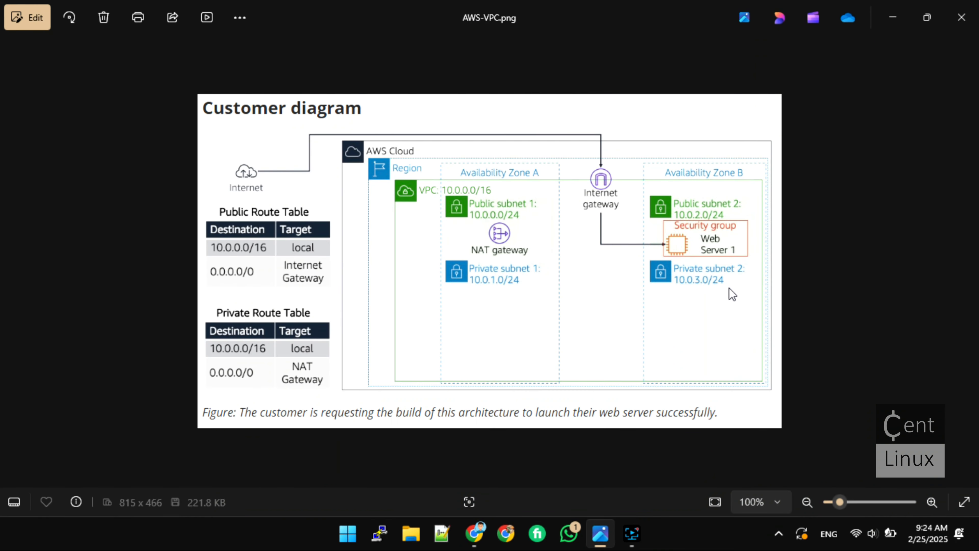
{"action": "key", "text": "alt+Tab"}
{"action": "left_click", "coordinate": [117, 401]}
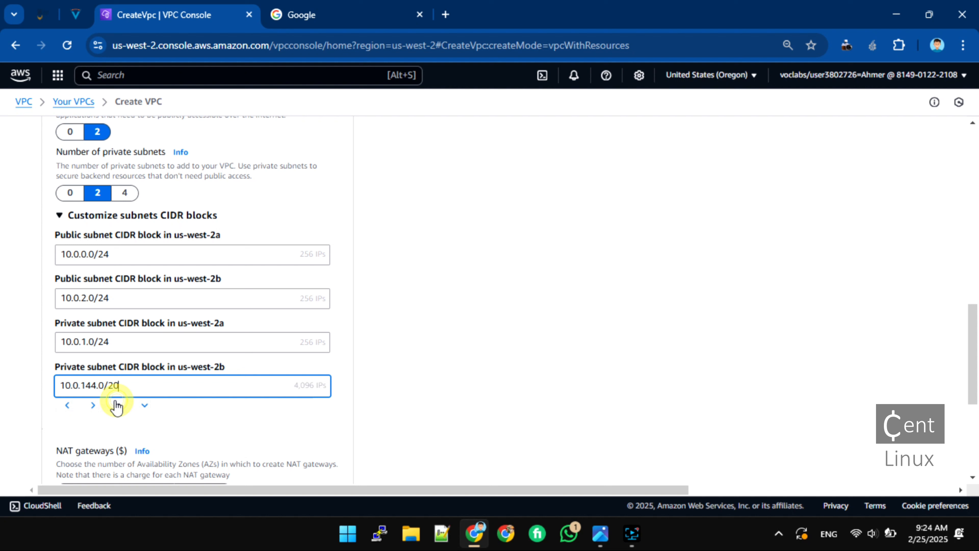
{"action": "left_click", "coordinate": [100, 385]}
{"action": "key", "text": "BackSpace"}
{"action": "key", "text": "BackSpace"}
{"action": "key", "text": "BackSpace"}
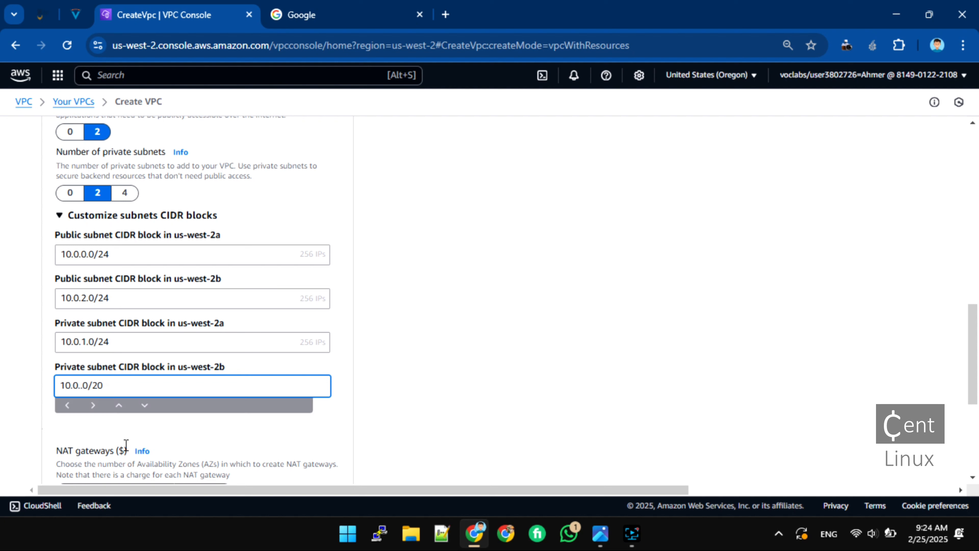
{"action": "type", "text": "3"}
{"action": "key", "text": "End"}
{"action": "key", "text": "BackSpace"}
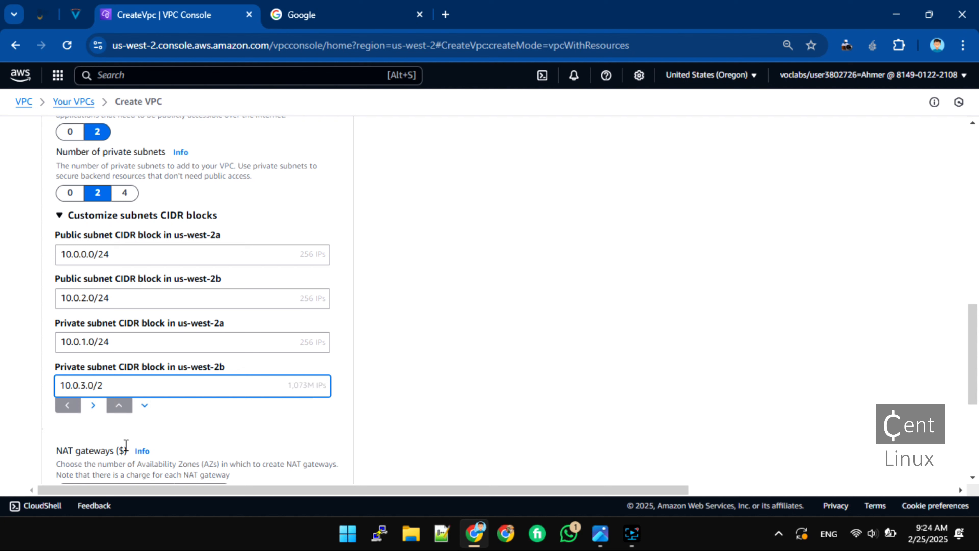
{"action": "type", "text": "4"}
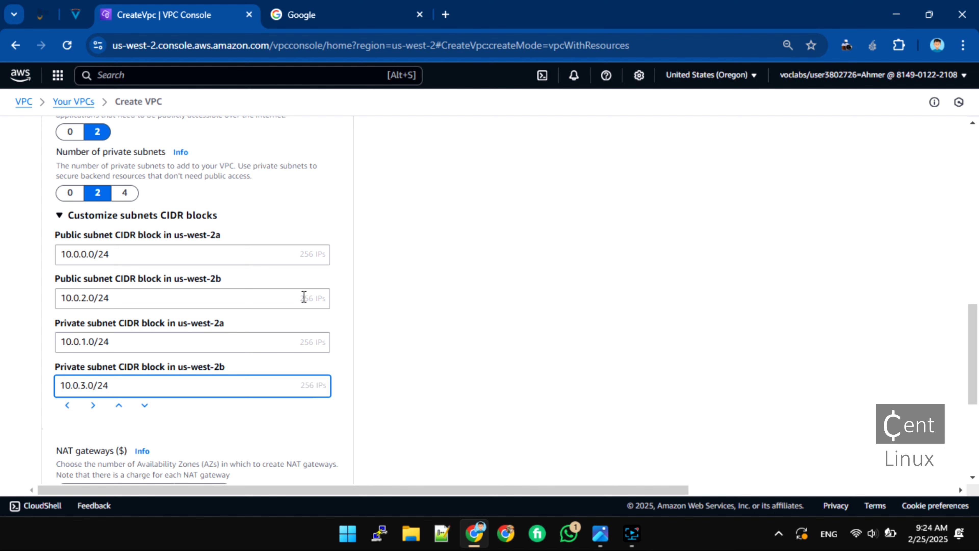
Step: Set the VPC's NAT gateways to be created in 1 AZ
{"action": "scroll", "coordinate": [208, 417], "scroll_direction": "down", "scroll_amount": 2}
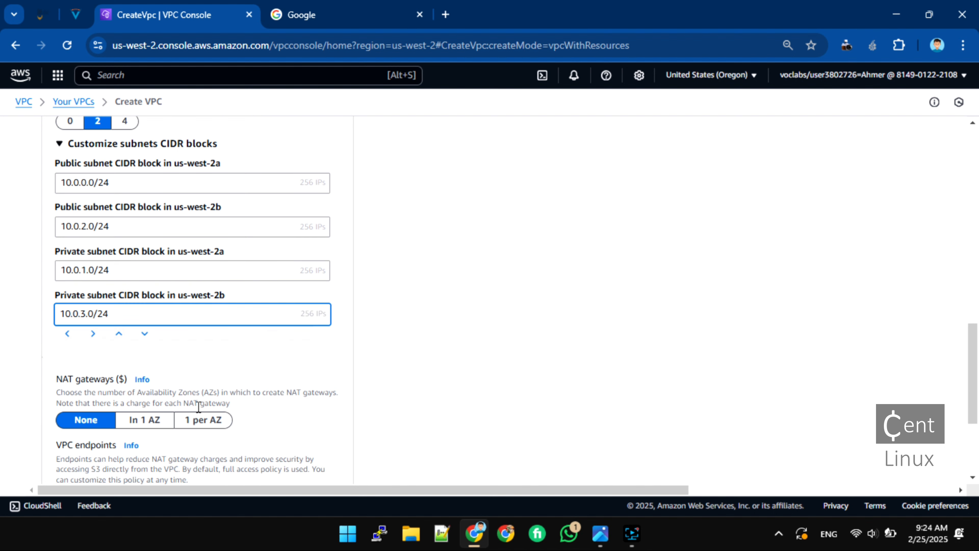
{"action": "scroll", "coordinate": [200, 401], "scroll_direction": "down", "scroll_amount": 2}
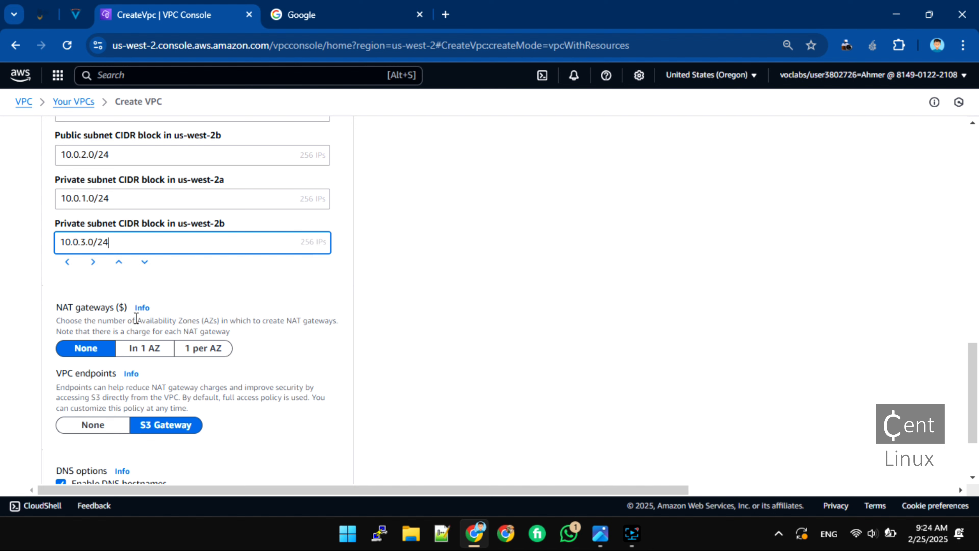
{"action": "left_click", "coordinate": [138, 352]}
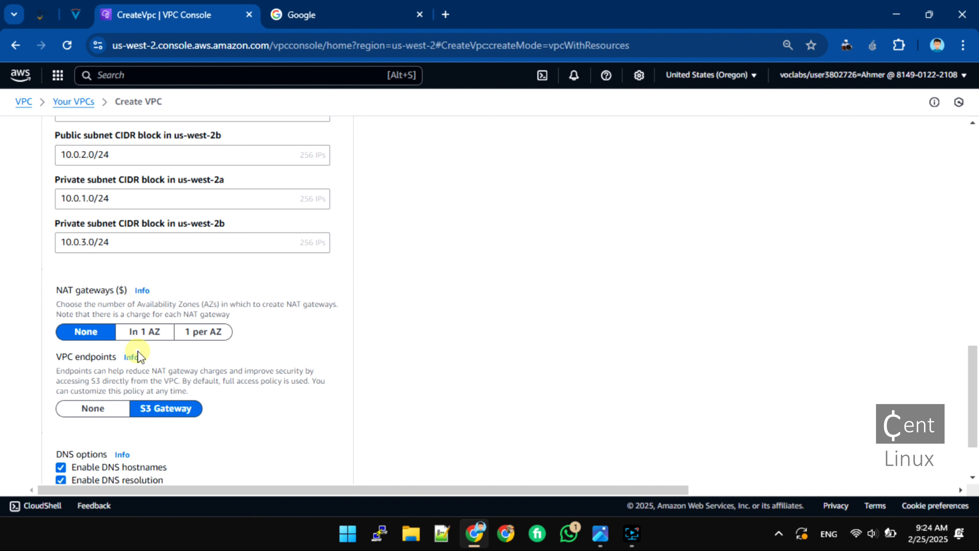
{"action": "left_click", "coordinate": [149, 335]}
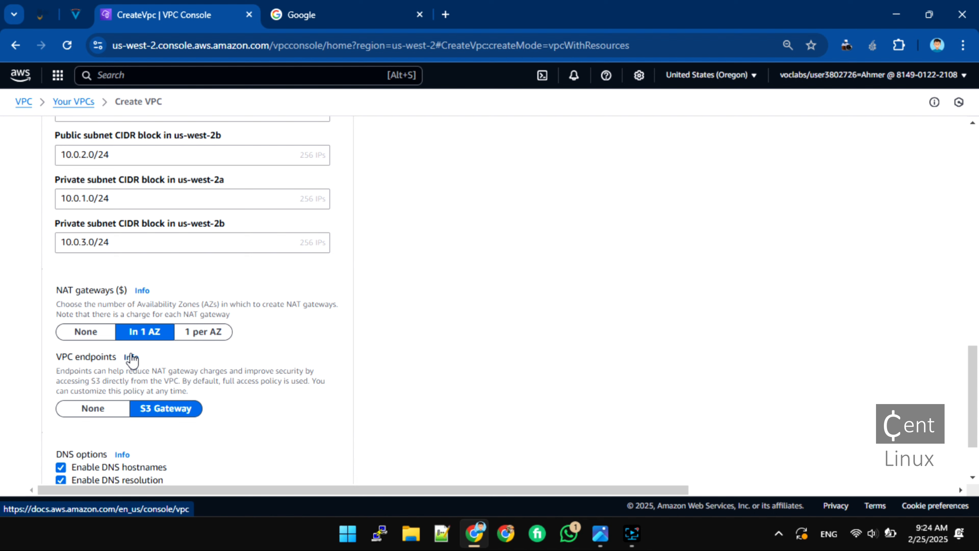
Step: Set the VPC endpoints to None and expand the additional tags settings
{"action": "scroll", "coordinate": [76, 366], "scroll_direction": "down", "scroll_amount": 2}
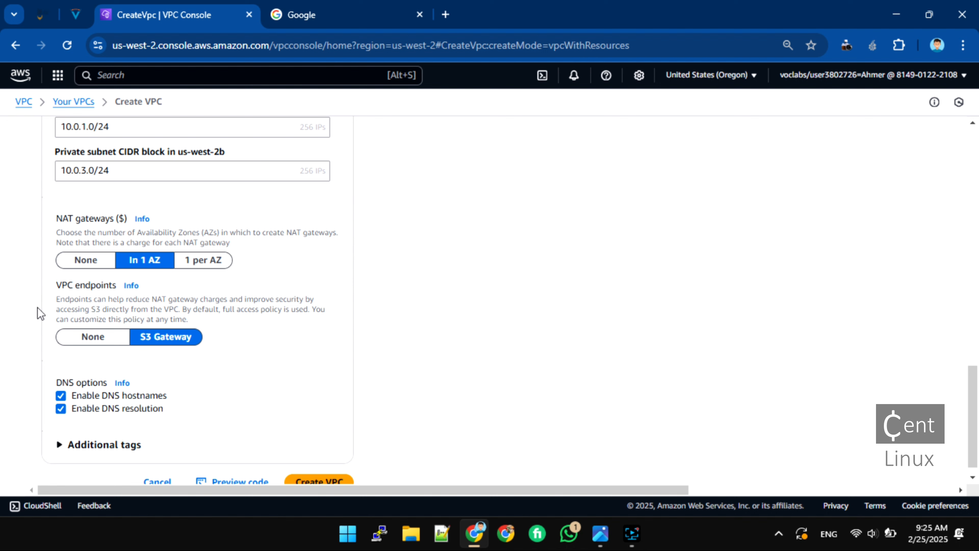
{"action": "left_click", "coordinate": [101, 335]}
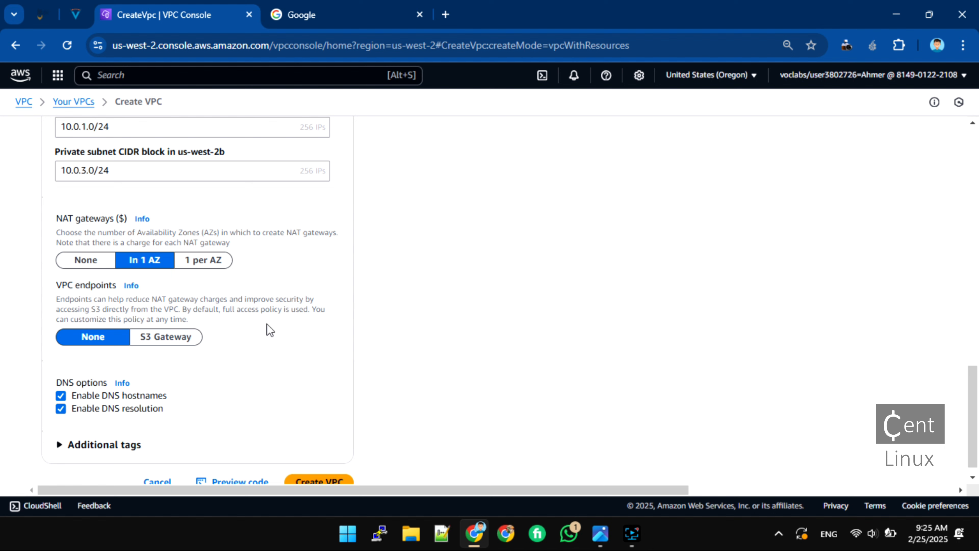
{"action": "scroll", "coordinate": [267, 328], "scroll_direction": "down", "scroll_amount": 1}
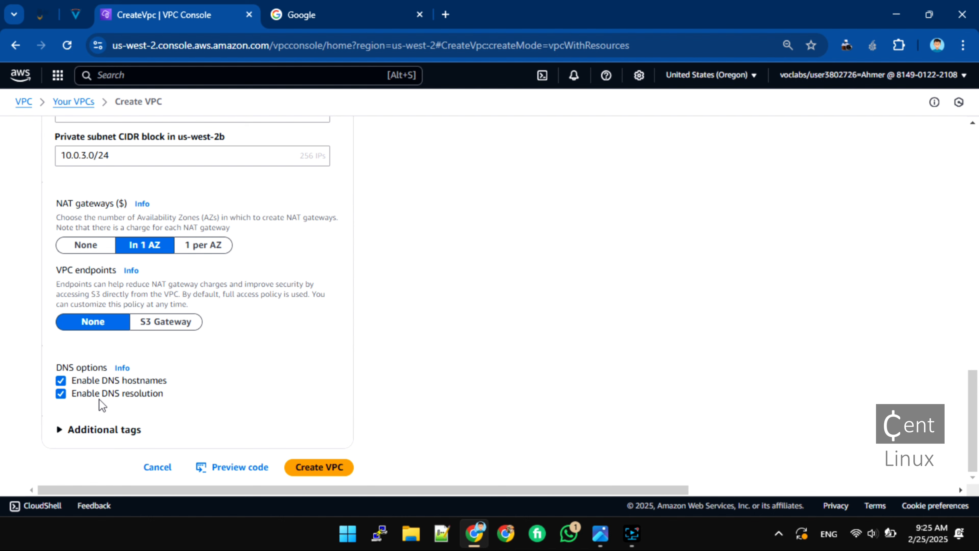
{"action": "left_click", "coordinate": [53, 431]}
{"action": "left_click", "coordinate": [124, 428]}
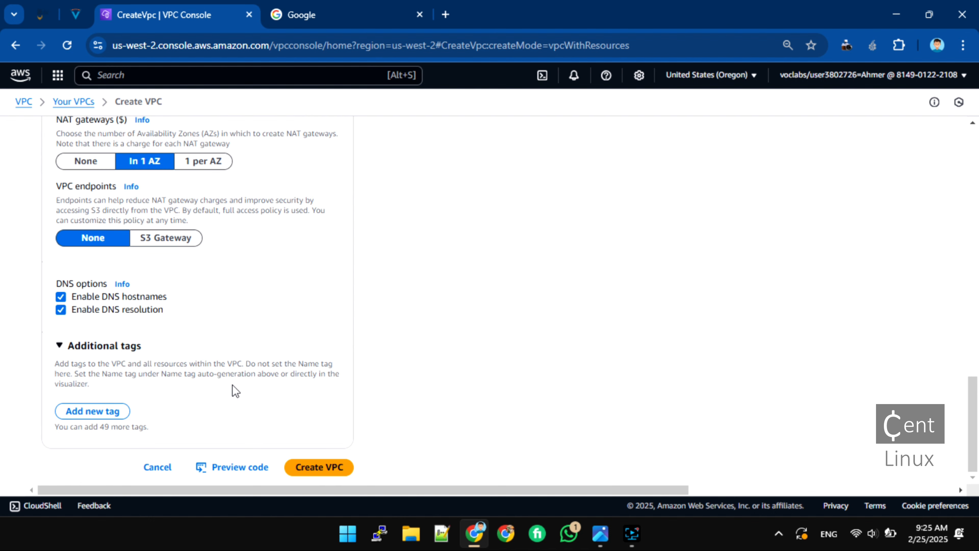
Step: Review the preview of subnets, route tables and network connections, and create the VPC with these settings
{"action": "scroll", "coordinate": [232, 385], "scroll_direction": "up", "scroll_amount": 10}
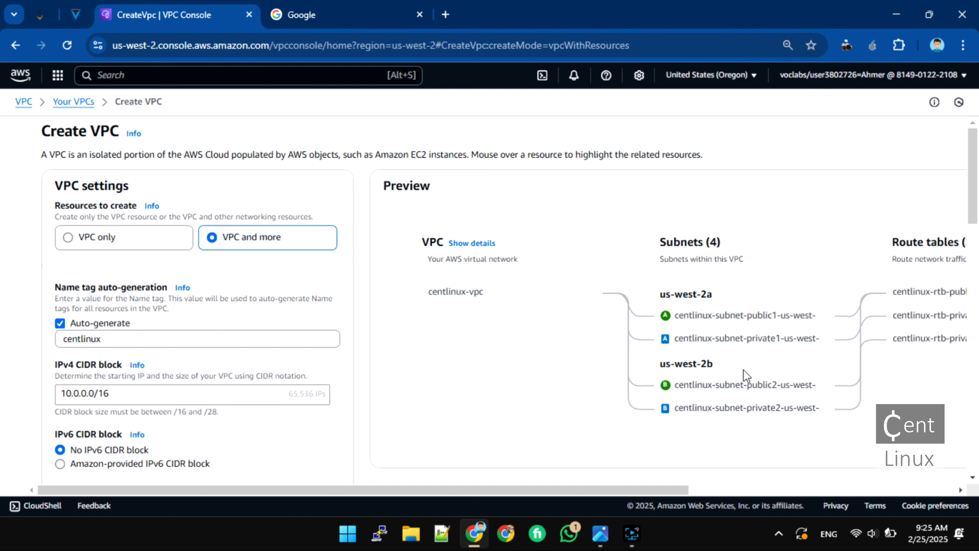
{"action": "left_click_drag", "start_coordinate": [643, 490], "coordinate": [905, 496]}
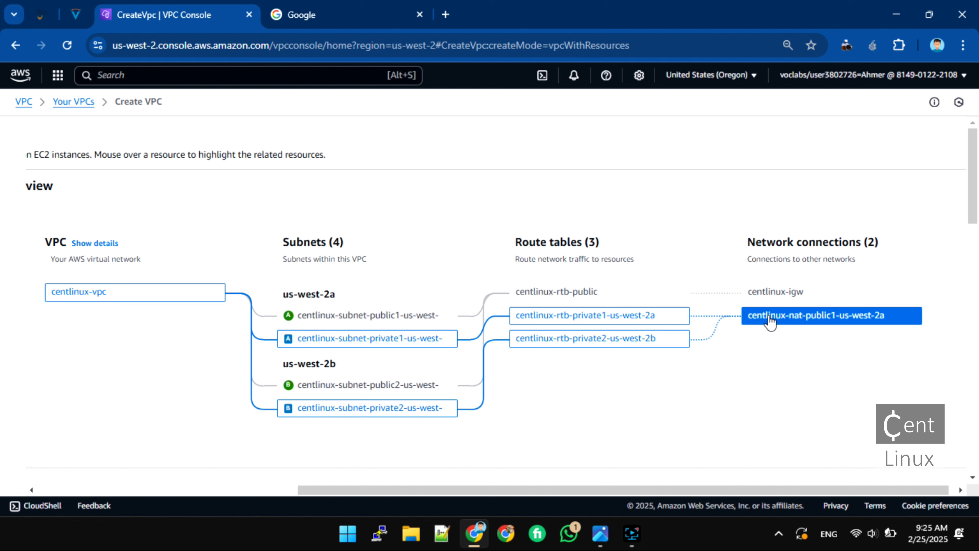
{"action": "scroll", "coordinate": [699, 397], "scroll_direction": "down", "scroll_amount": 10}
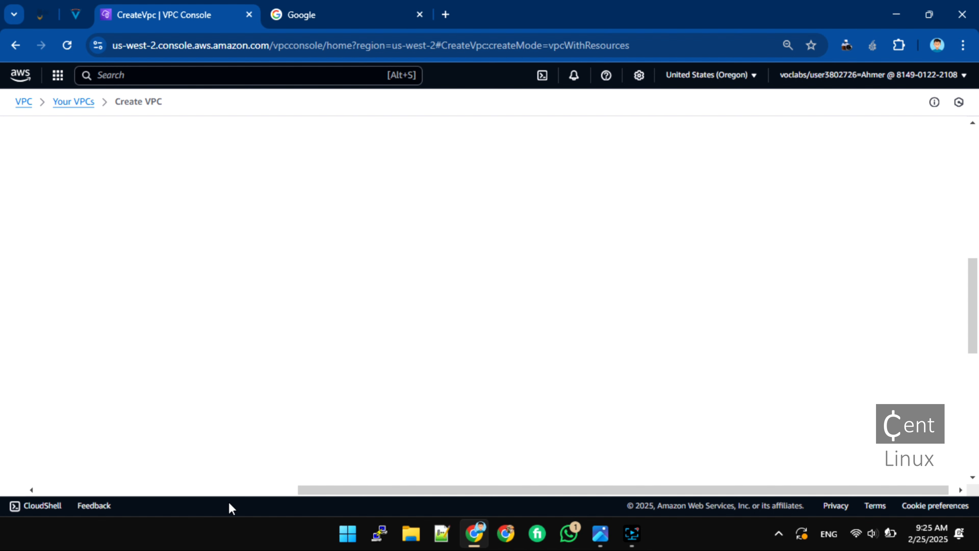
{"action": "left_click", "coordinate": [226, 490]}
{"action": "scroll", "coordinate": [525, 409], "scroll_direction": "down", "scroll_amount": 10}
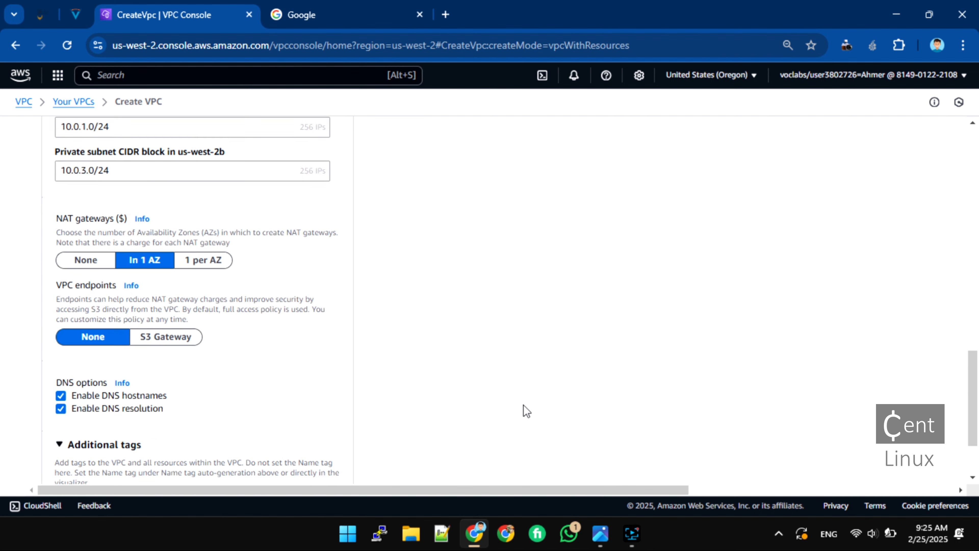
{"action": "left_click", "coordinate": [319, 462]}
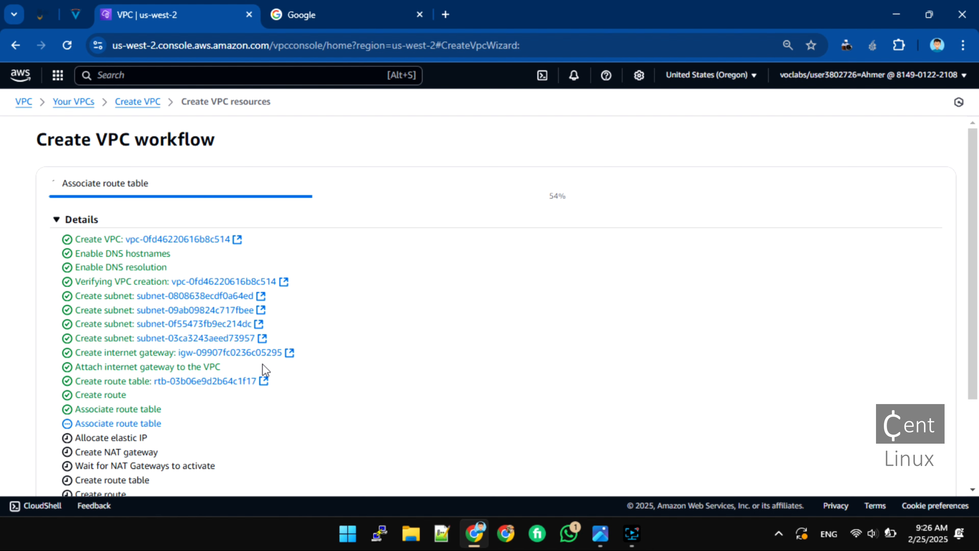
Step: Open the new VPC and examine its resource map and the Route 53 Resolver DNS Firewall rule groups status details
{"action": "scroll", "coordinate": [264, 370], "scroll_direction": "down", "scroll_amount": 3}
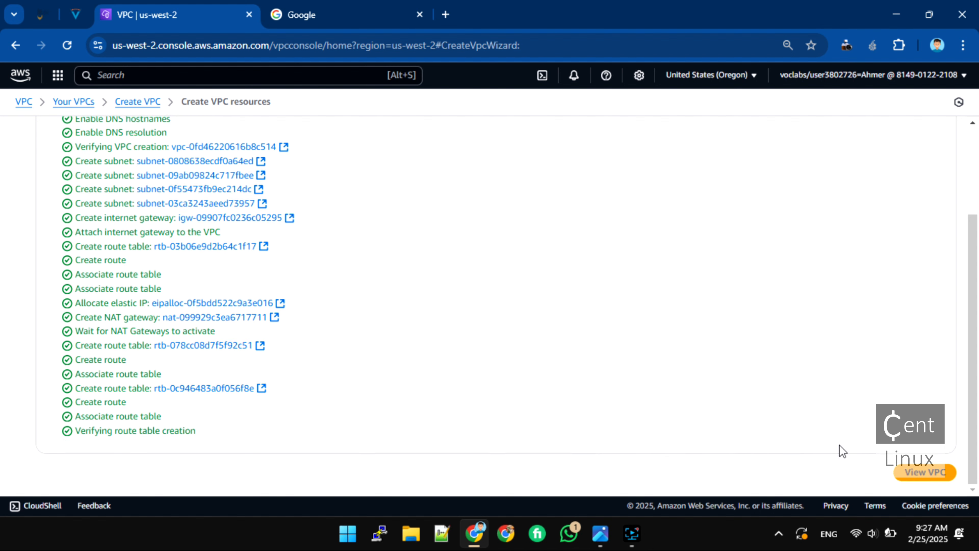
{"action": "left_click", "coordinate": [925, 472]}
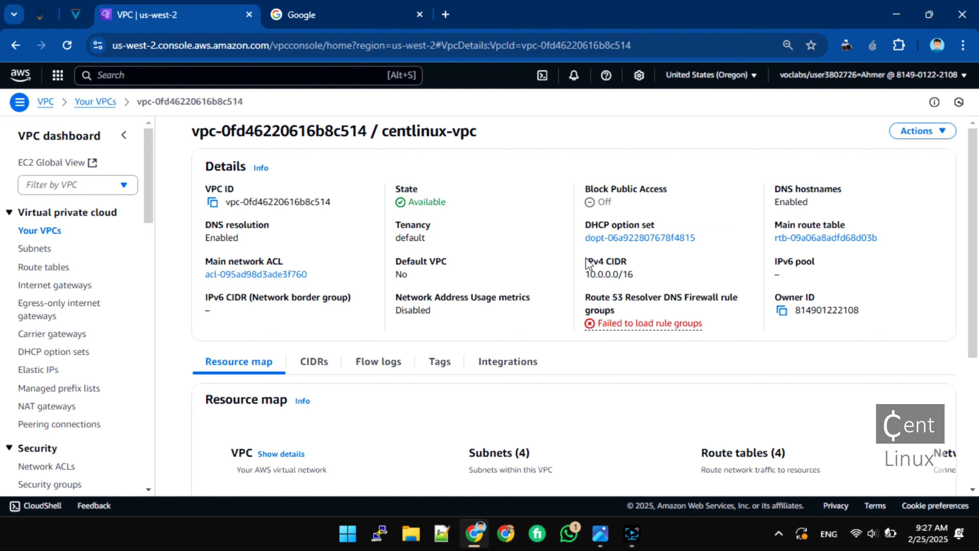
{"action": "scroll", "coordinate": [544, 263], "scroll_direction": "down", "scroll_amount": 5}
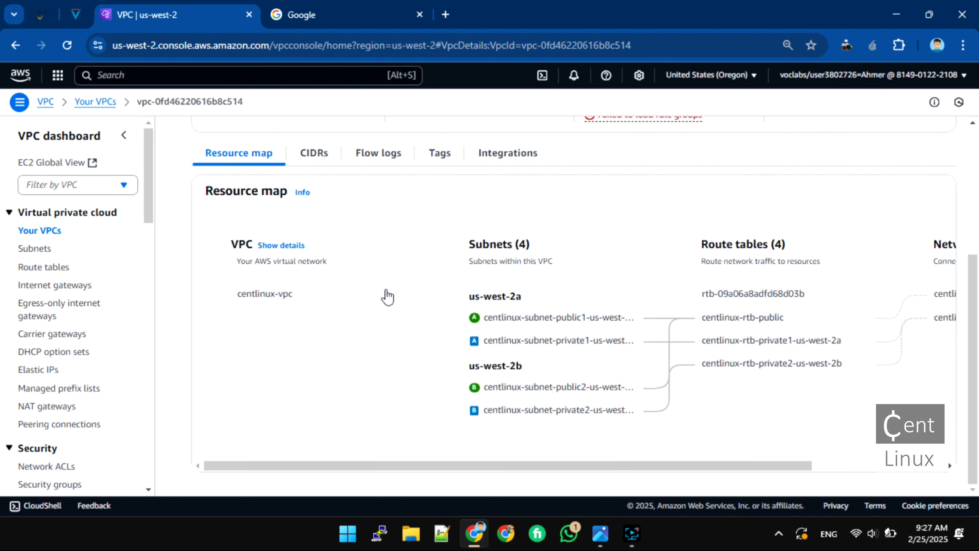
{"action": "left_click_drag", "start_coordinate": [544, 466], "coordinate": [713, 470]}
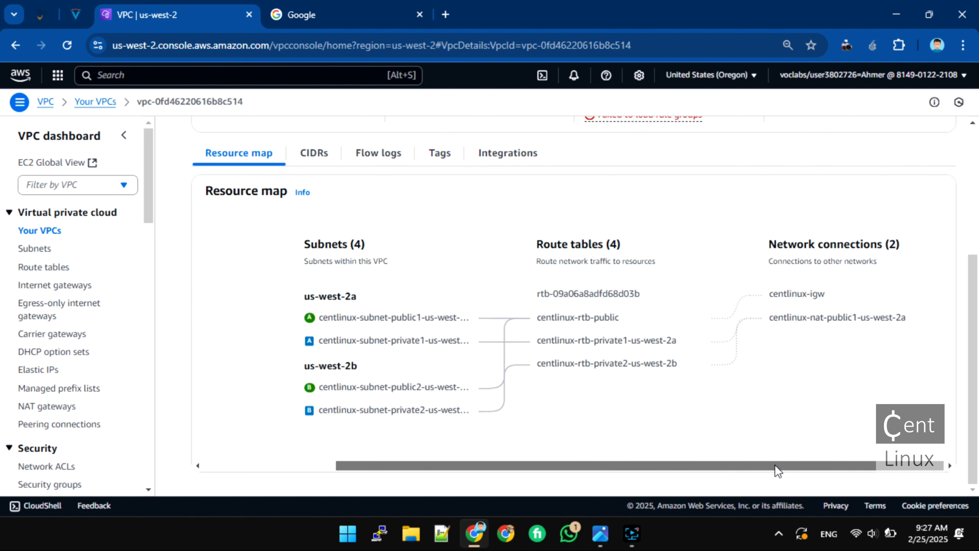
{"action": "left_click_drag", "start_coordinate": [776, 466], "coordinate": [452, 465]}
{"action": "scroll", "coordinate": [400, 367], "scroll_direction": "up", "scroll_amount": 5}
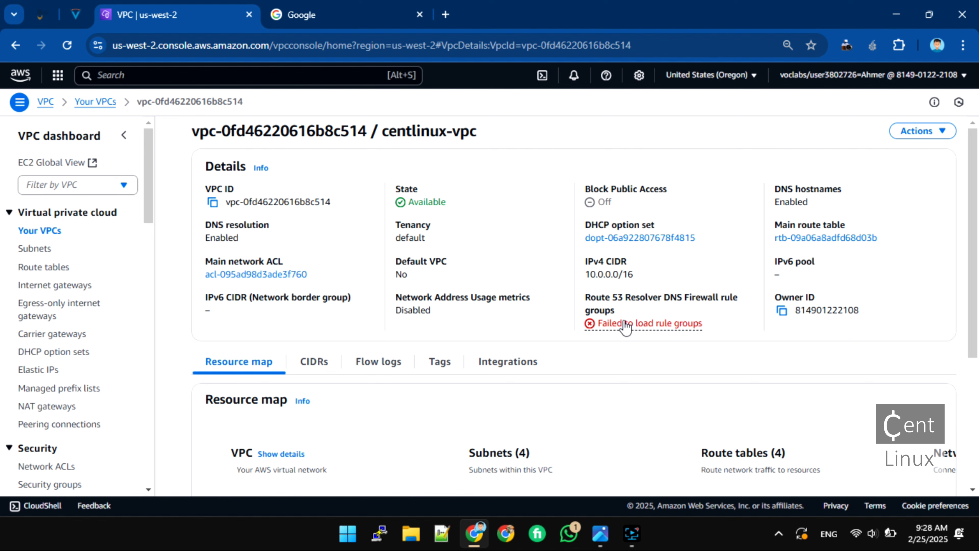
{"action": "left_click", "coordinate": [617, 324]}
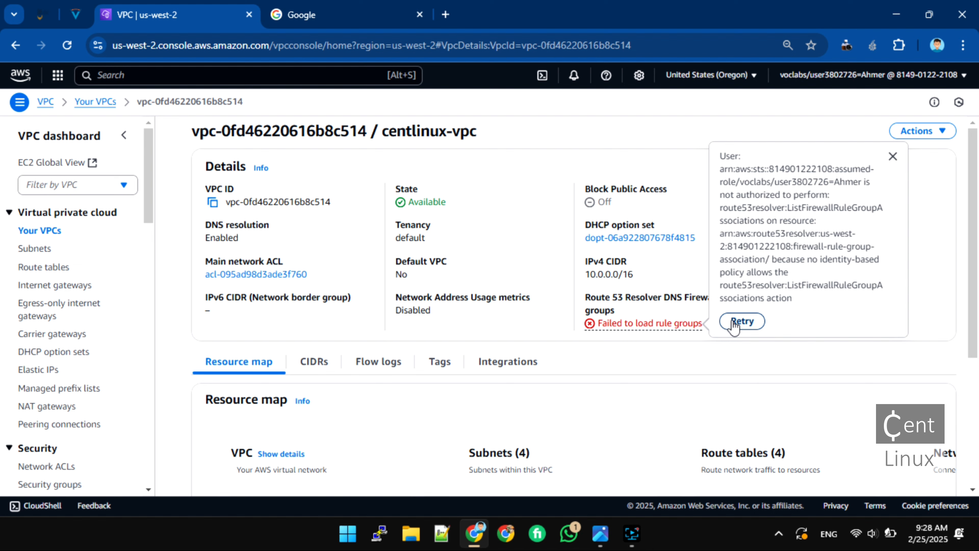
{"action": "left_click", "coordinate": [702, 351]}
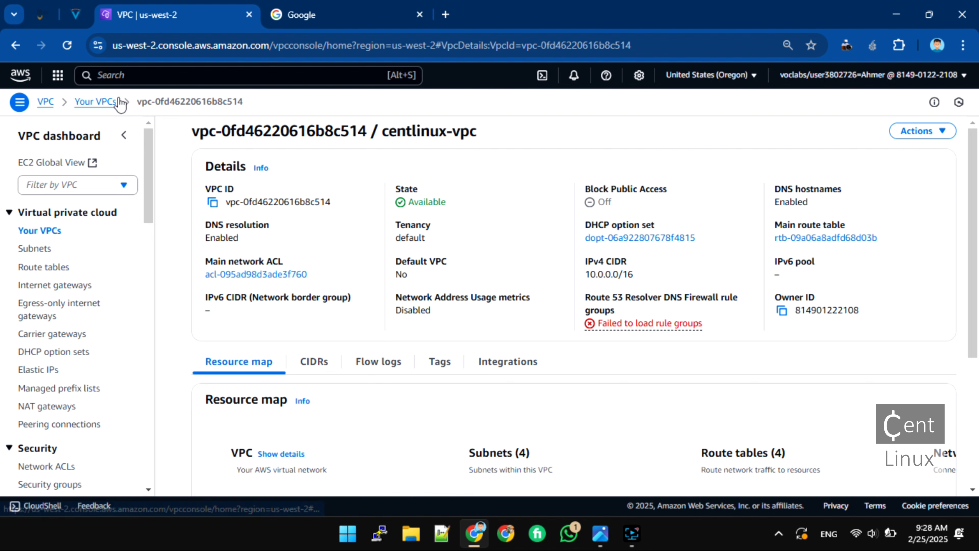
Step: Go to the EC2 service's instances list and start launching a new instance
{"action": "left_click", "coordinate": [107, 74]}
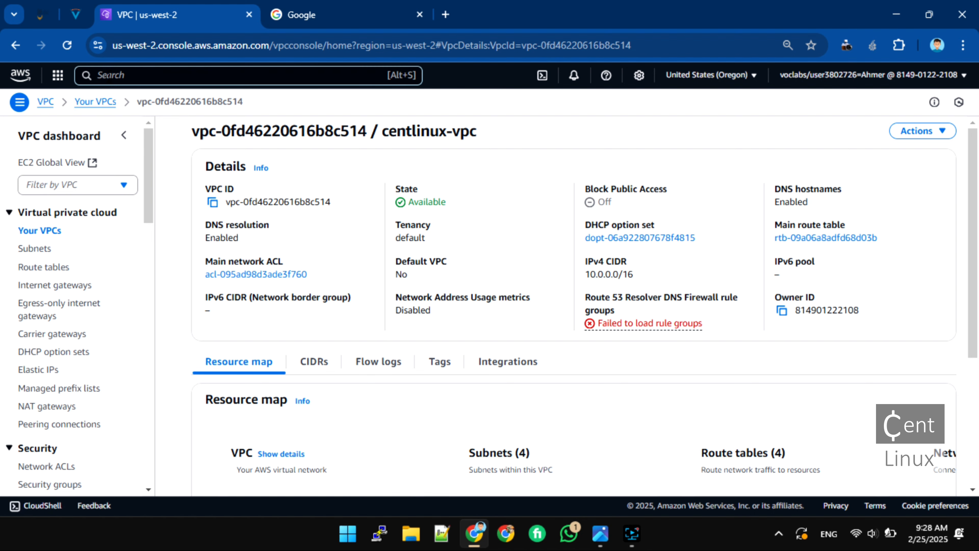
{"action": "type", "text": "ec2"}
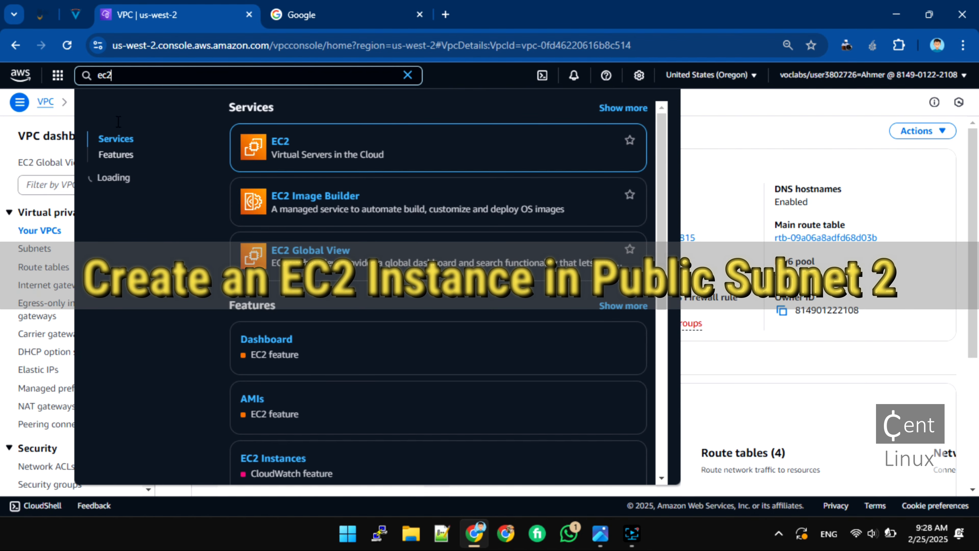
{"action": "left_click", "coordinate": [283, 143]}
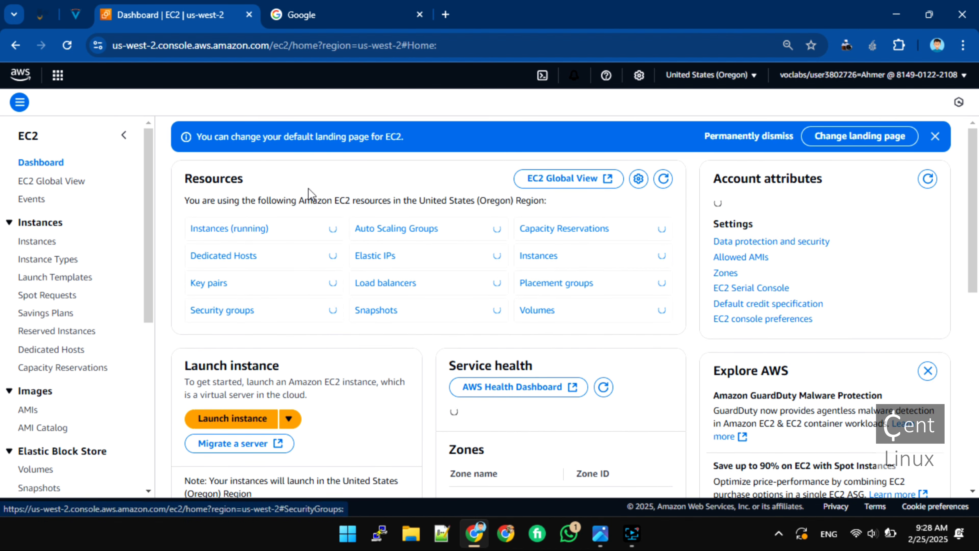
{"action": "left_click", "coordinate": [45, 244]}
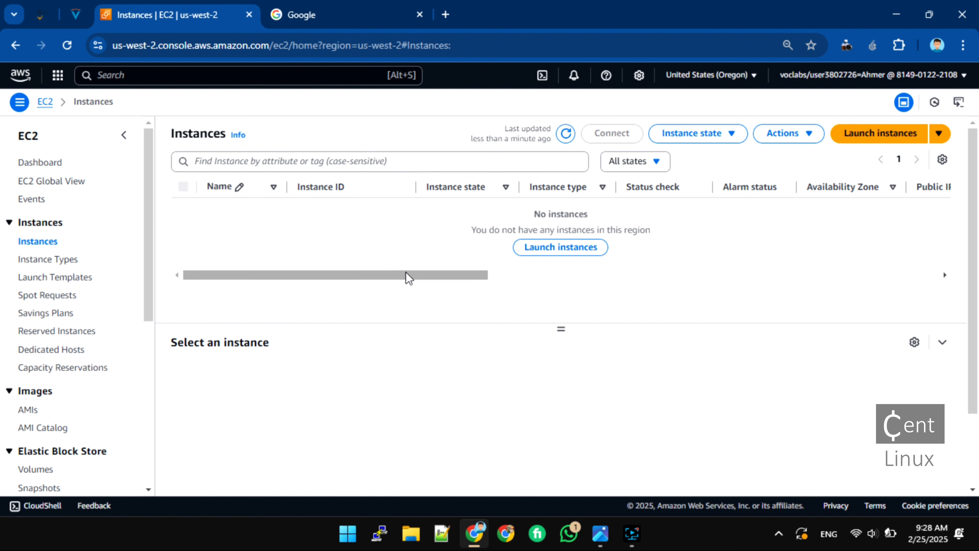
{"action": "left_click", "coordinate": [555, 247]}
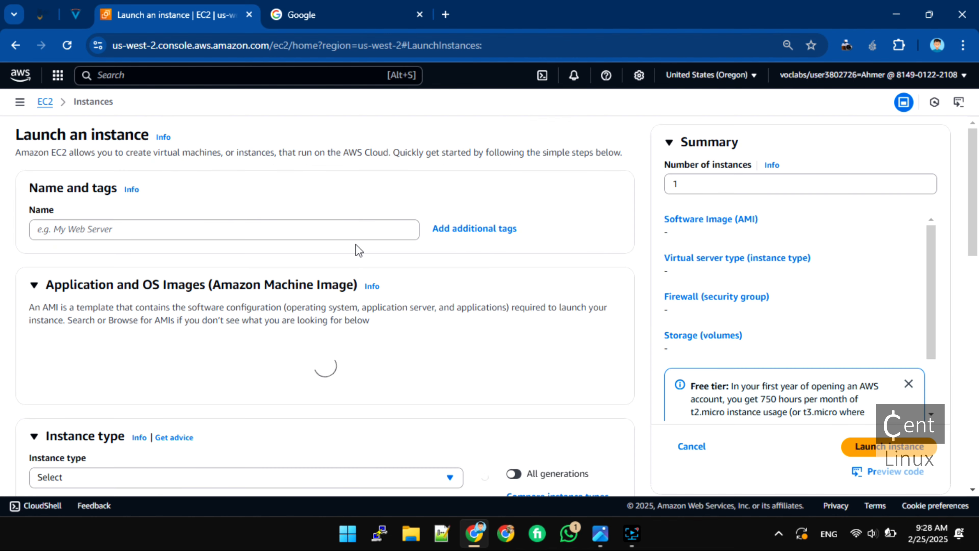
Step: Name the new EC2 instance web-server-01
{"action": "left_click", "coordinate": [195, 228]}
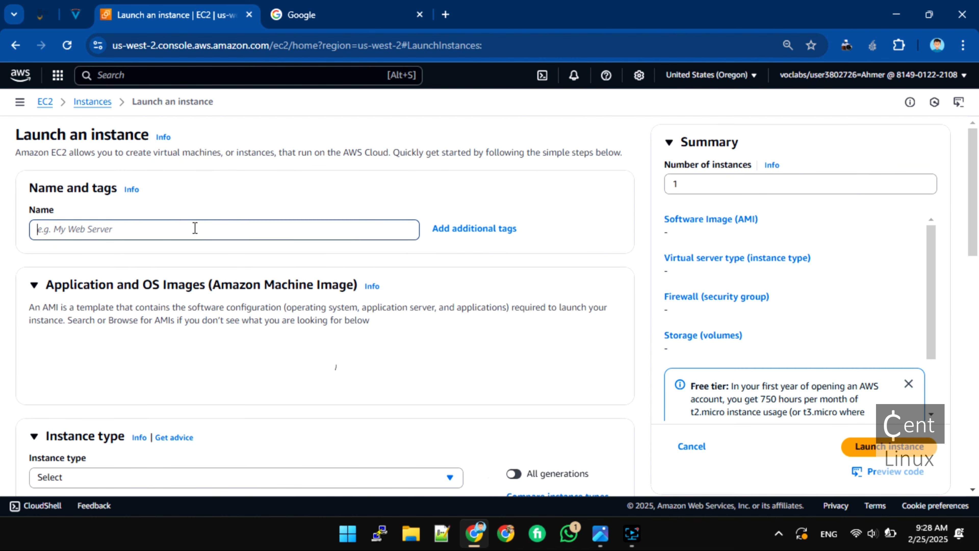
{"action": "type", "text": "web-ser"}
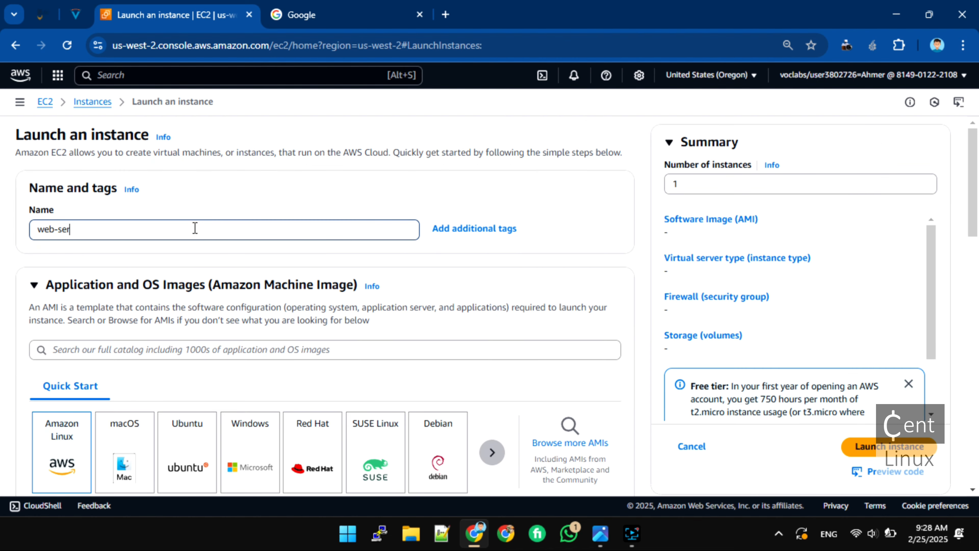
{"action": "type", "text": "v-01"}
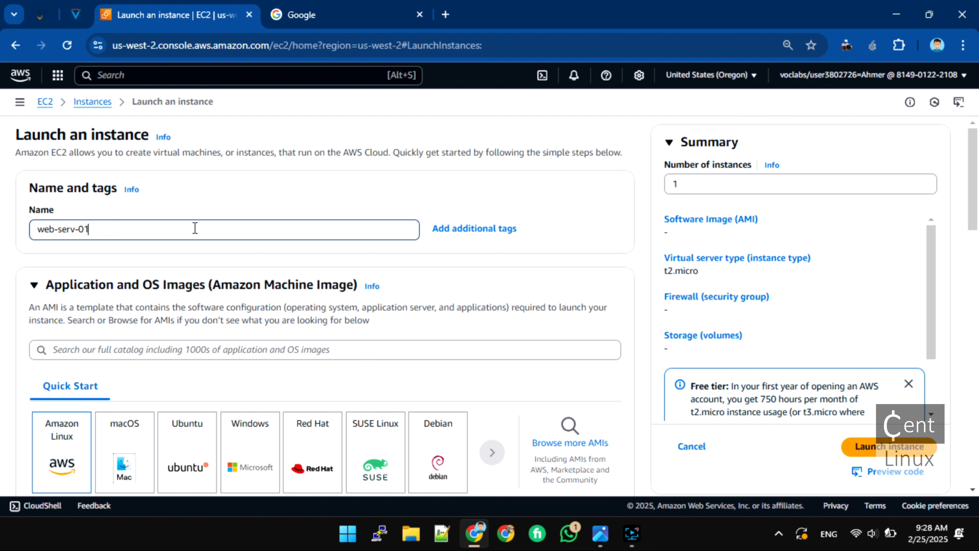
{"action": "key", "text": "Left"}
{"action": "key", "text": "Left"}
{"action": "key", "text": "Left"}
{"action": "key", "text": "Left"}
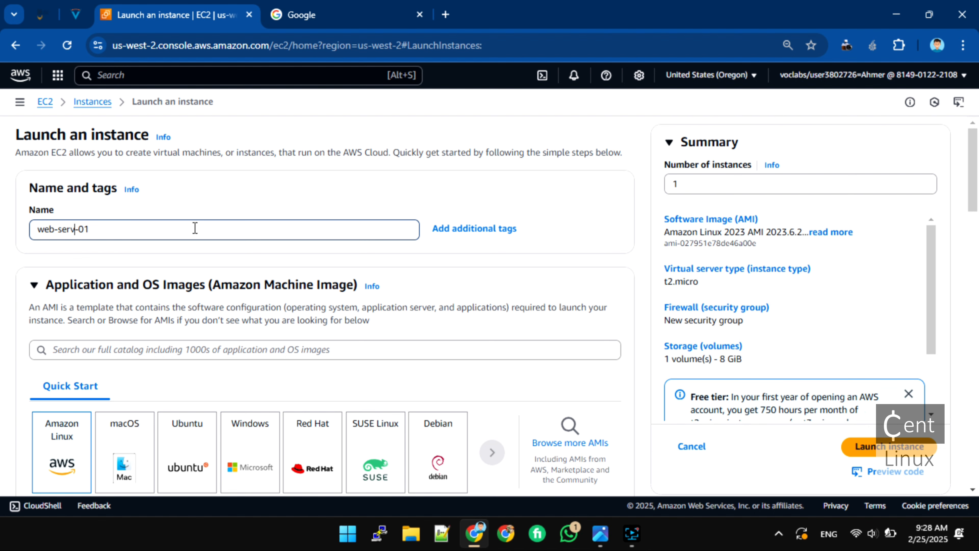
{"action": "type", "text": "er"}
{"action": "scroll", "coordinate": [115, 401], "scroll_direction": "down", "scroll_amount": 2}
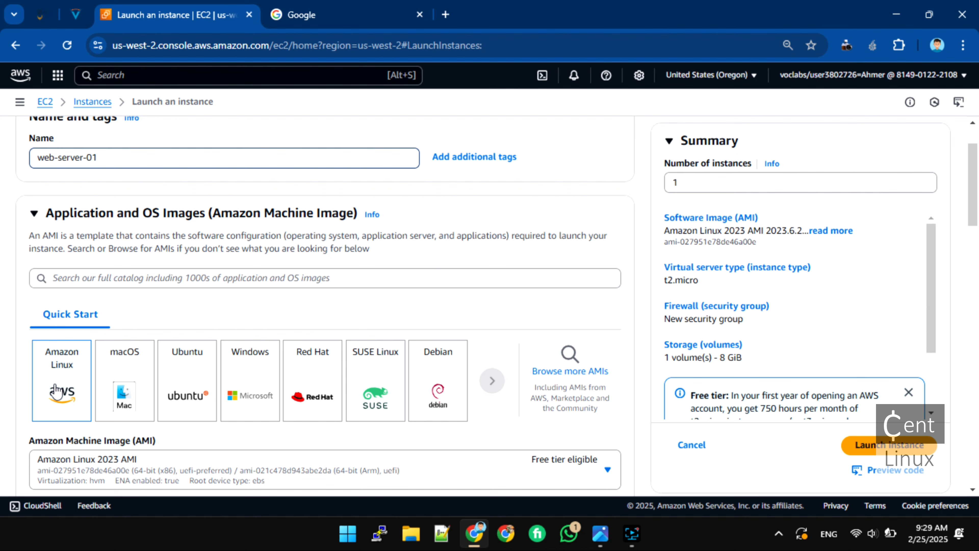
Step: Choose Amazon Linux 2 AMI (HVM) - Kernel 5.10, SSD Volume Type as the machine image for the instance
{"action": "scroll", "coordinate": [57, 390], "scroll_direction": "down", "scroll_amount": 2}
{"action": "left_click", "coordinate": [606, 400]}
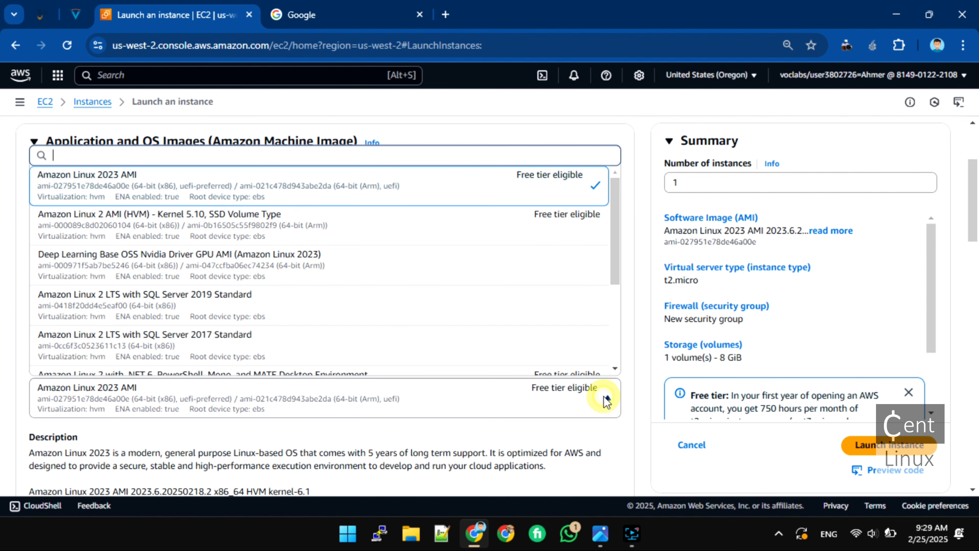
{"action": "left_click", "coordinate": [118, 230]}
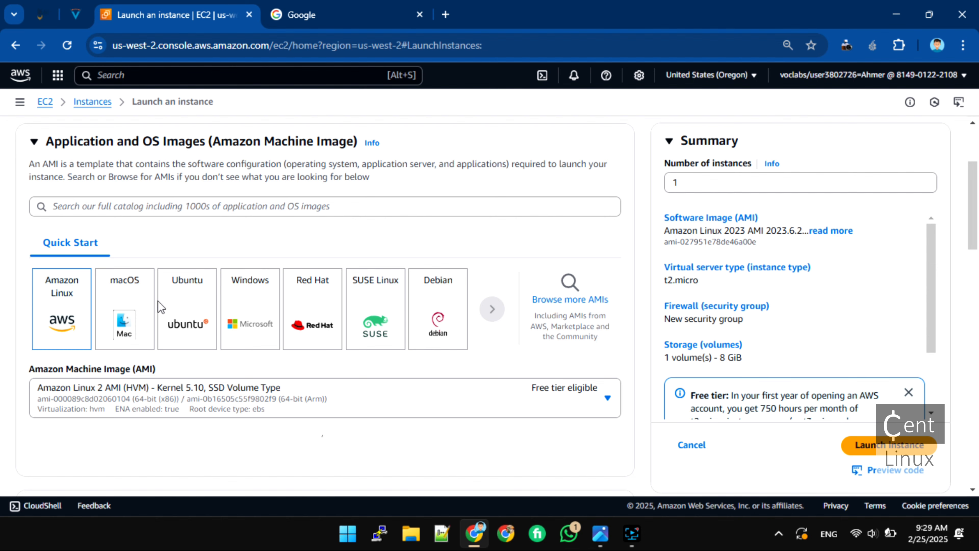
Step: Keep the t2.micro instance type and select vockey as the key pair for login
{"action": "scroll", "coordinate": [2, 311], "scroll_direction": "down", "scroll_amount": 10}
{"action": "scroll", "coordinate": [2, 311], "scroll_direction": "up", "scroll_amount": 3}
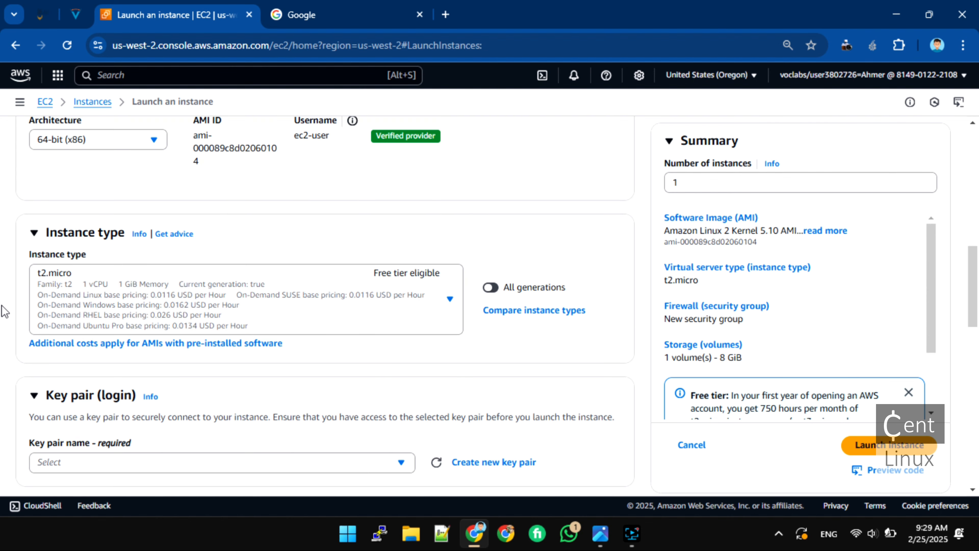
{"action": "scroll", "coordinate": [2, 321], "scroll_direction": "down", "scroll_amount": 3}
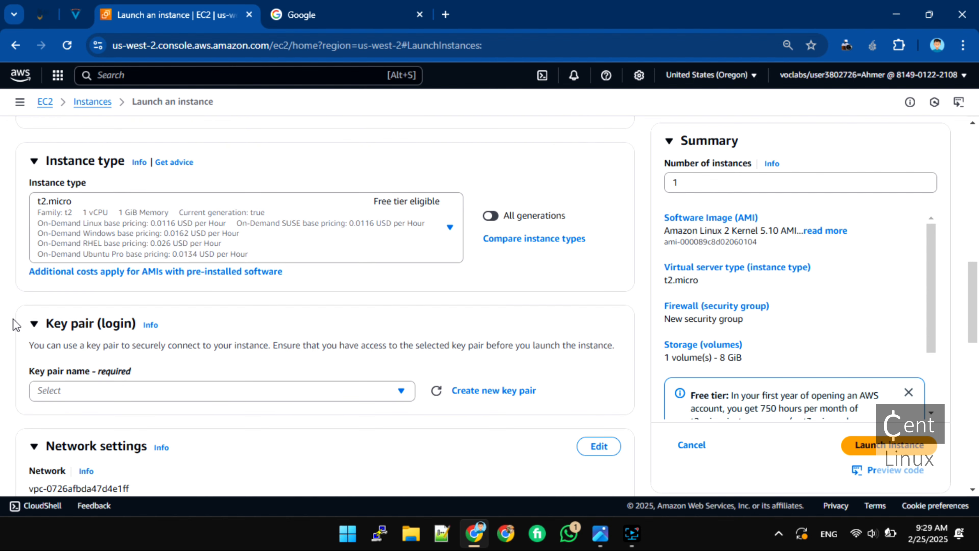
{"action": "scroll", "coordinate": [17, 325], "scroll_direction": "down", "scroll_amount": 3}
{"action": "left_click", "coordinate": [401, 319]}
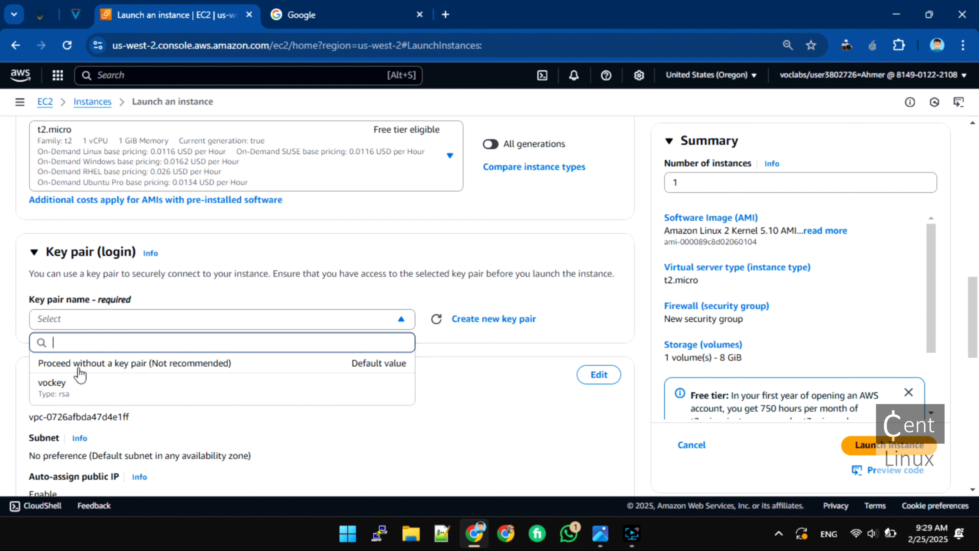
{"action": "left_click", "coordinate": [58, 384]}
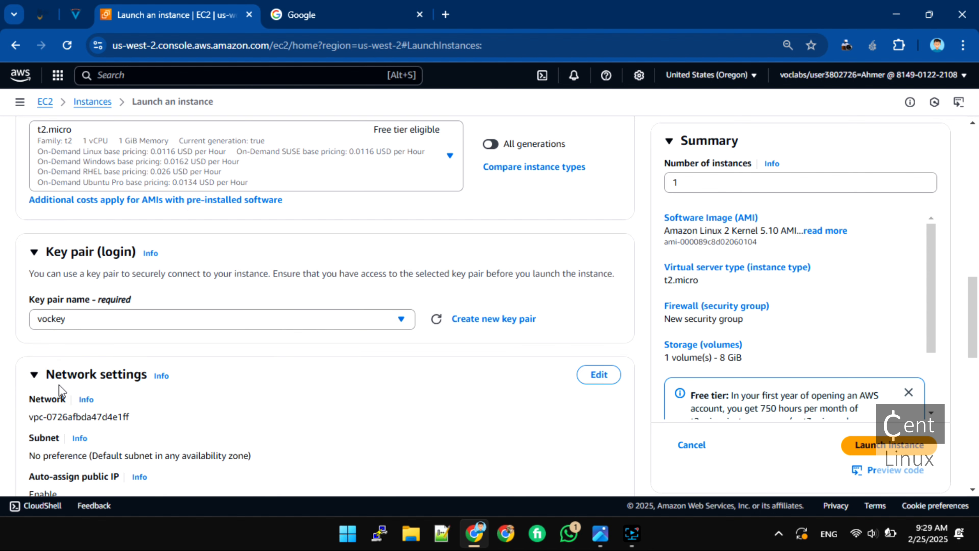
Step: Edit the instance's network settings and select centlinux-vpc as the VPC
{"action": "scroll", "coordinate": [3, 312], "scroll_direction": "down", "scroll_amount": 3}
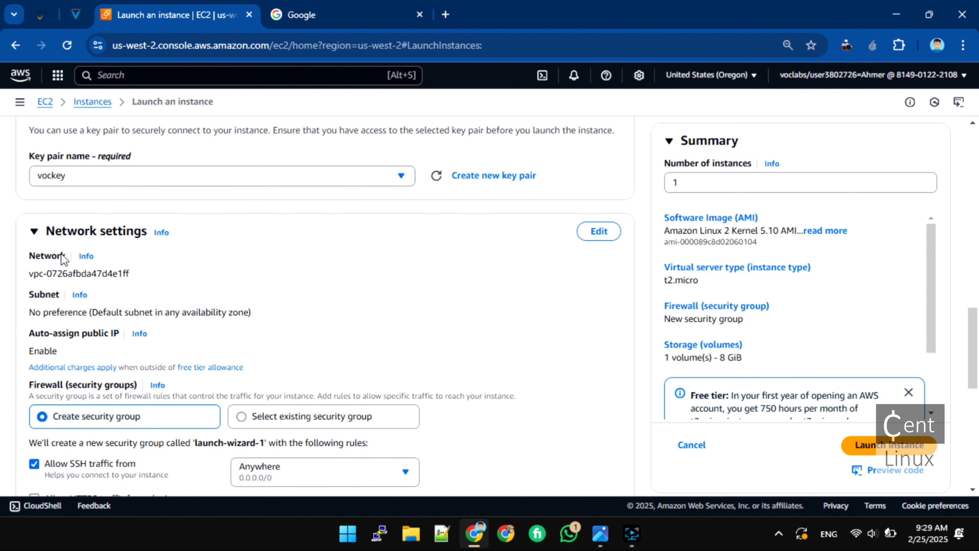
{"action": "left_click", "coordinate": [597, 231]}
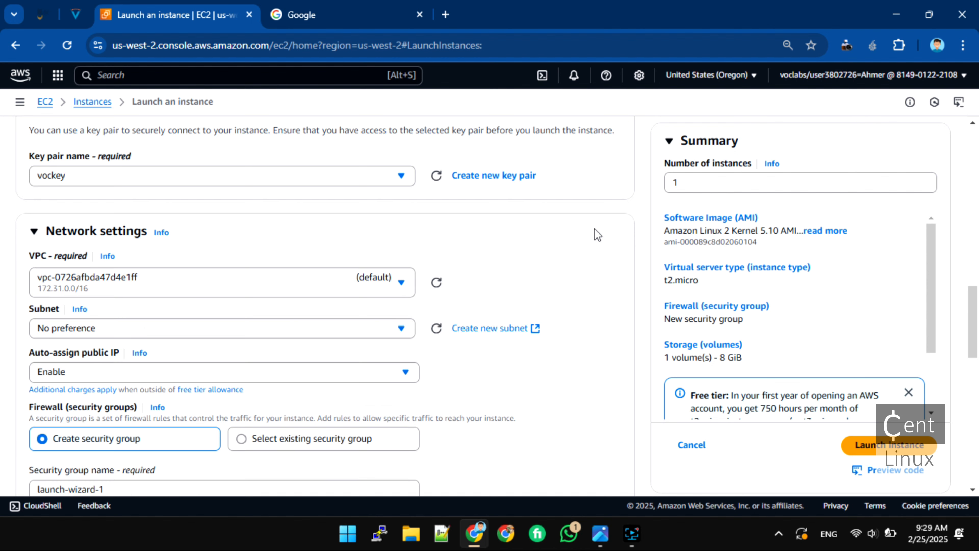
{"action": "left_click", "coordinate": [189, 285]}
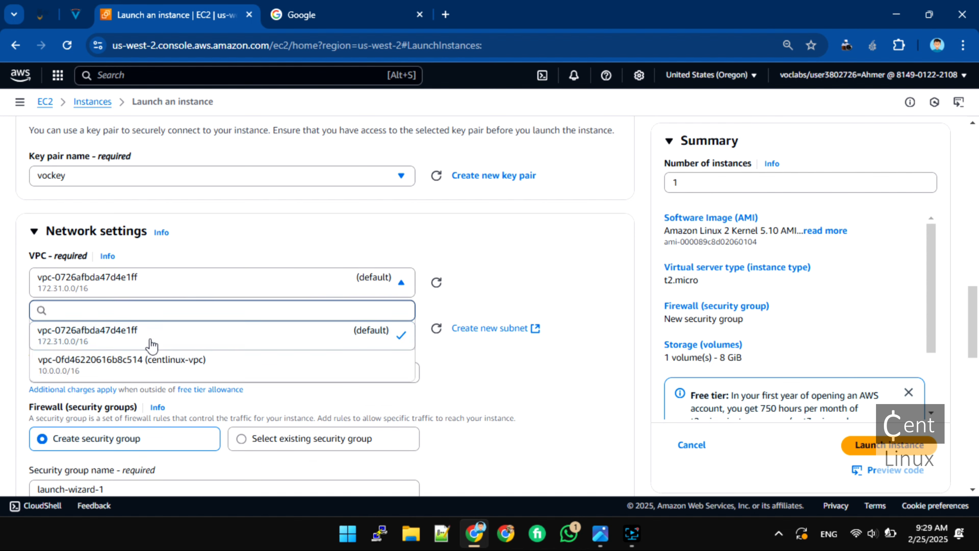
{"action": "left_click", "coordinate": [183, 366]}
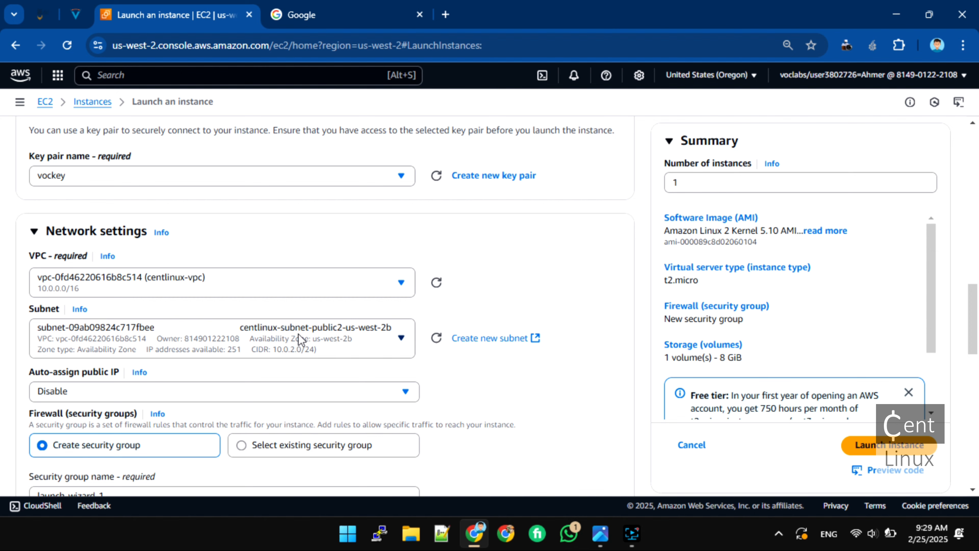
Step: Keep centlinux-subnet-public2-us-west-2b as the subnet and enable auto-assignment of a public IP
{"action": "scroll", "coordinate": [298, 334], "scroll_direction": "down", "scroll_amount": 2}
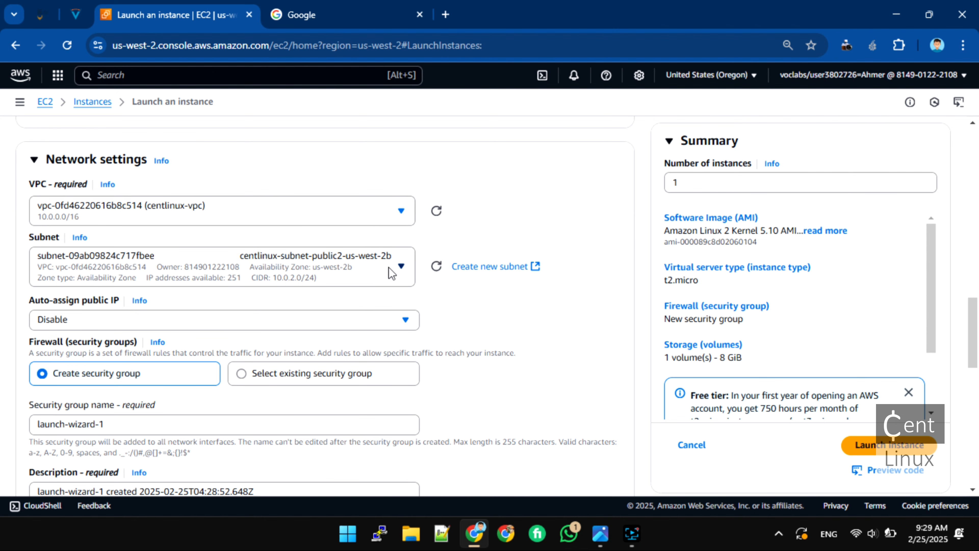
{"action": "left_click", "coordinate": [402, 266]}
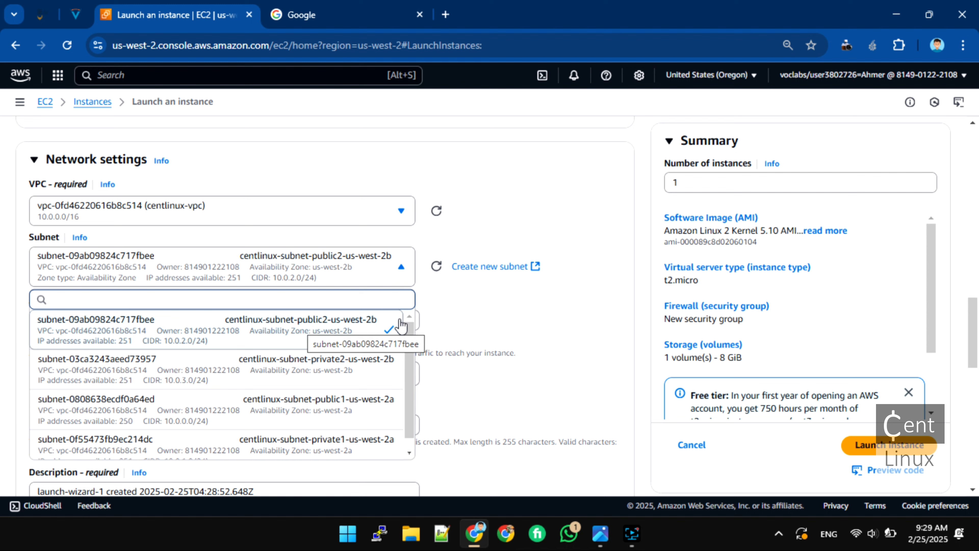
{"action": "left_click", "coordinate": [461, 311]}
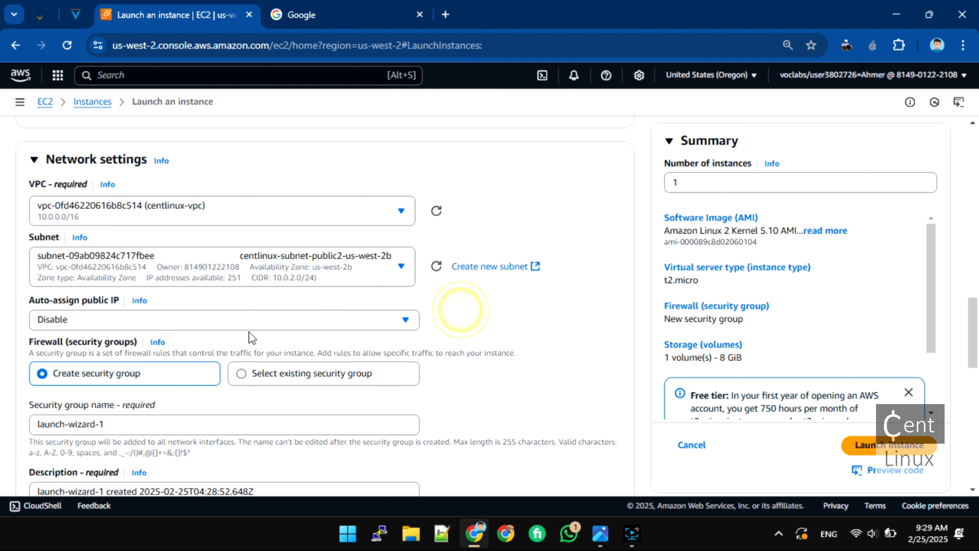
{"action": "left_click", "coordinate": [86, 325]}
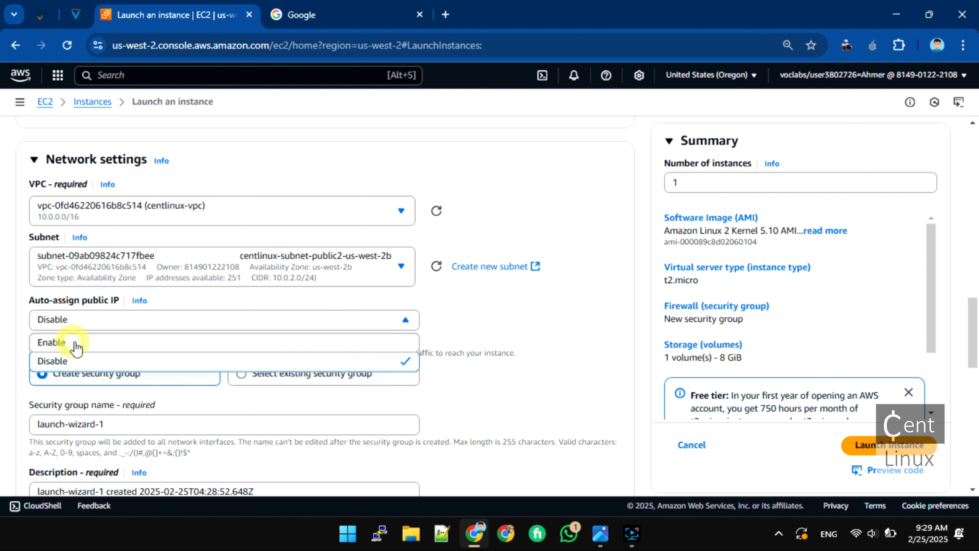
{"action": "left_click", "coordinate": [353, 342]}
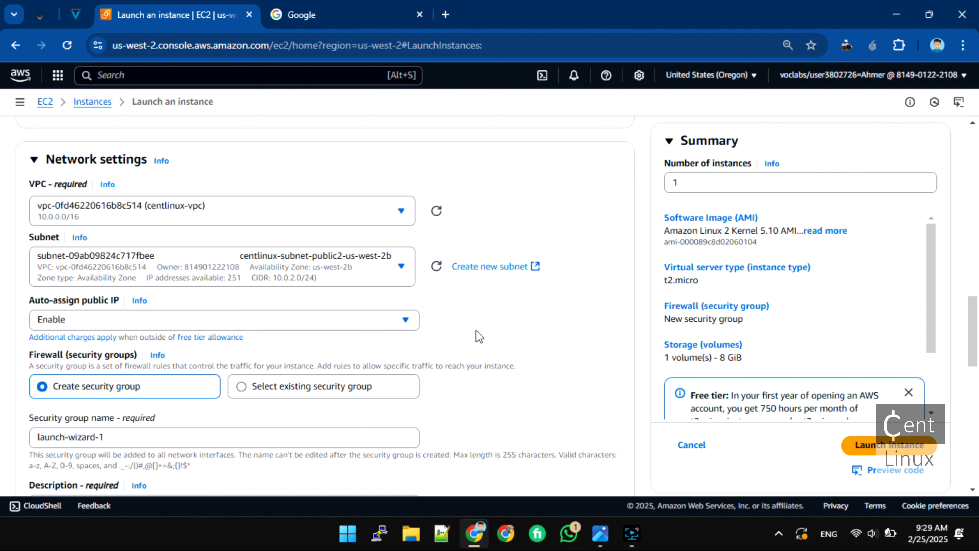
Step: Review the new security group's name, its inbound SSH rule and the rule's source type options
{"action": "scroll", "coordinate": [477, 335], "scroll_direction": "down", "scroll_amount": 2}
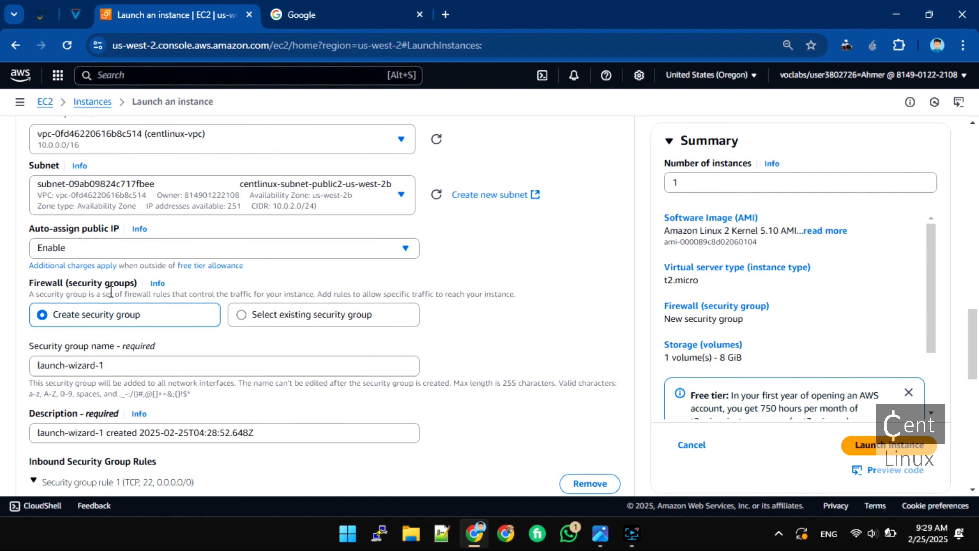
{"action": "scroll", "coordinate": [140, 339], "scroll_direction": "down", "scroll_amount": 2}
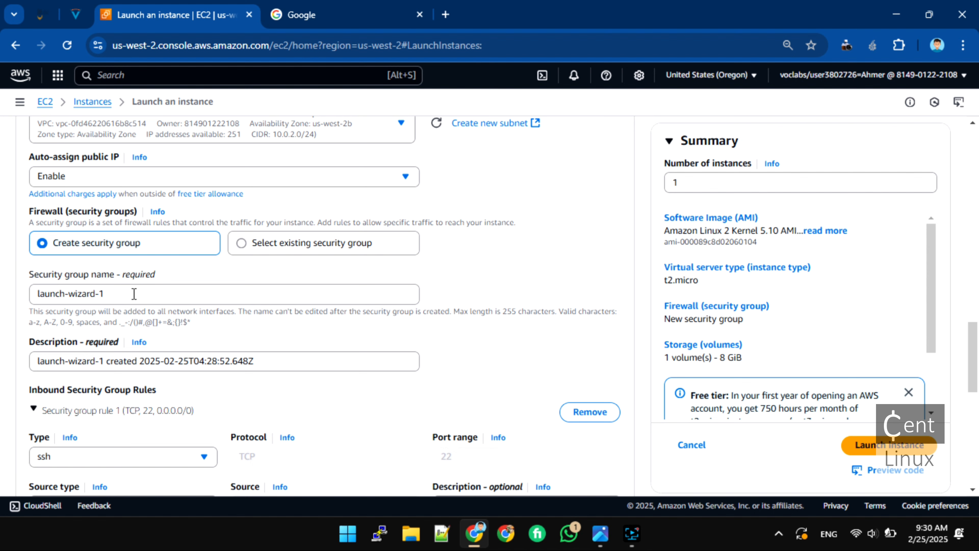
{"action": "scroll", "coordinate": [281, 284], "scroll_direction": "down", "scroll_amount": 4}
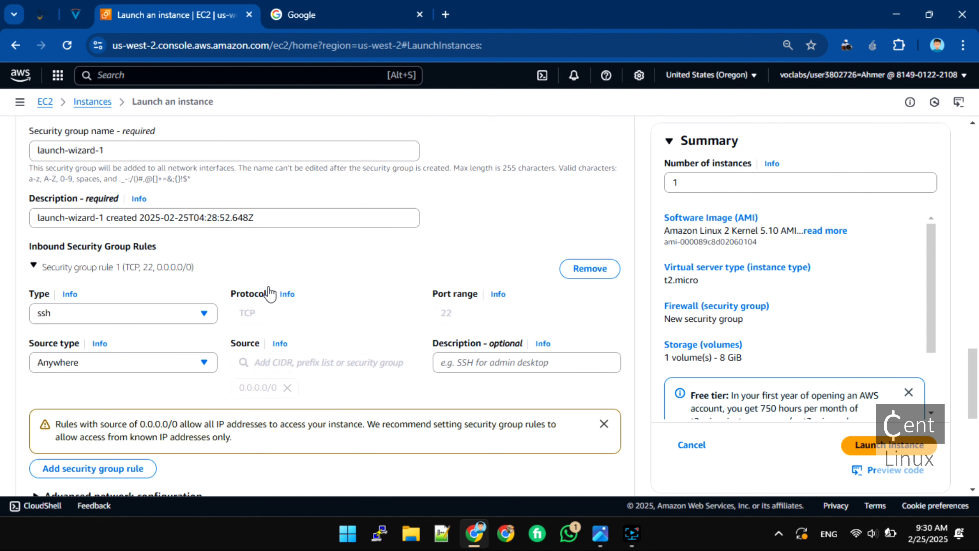
{"action": "left_click", "coordinate": [204, 361]}
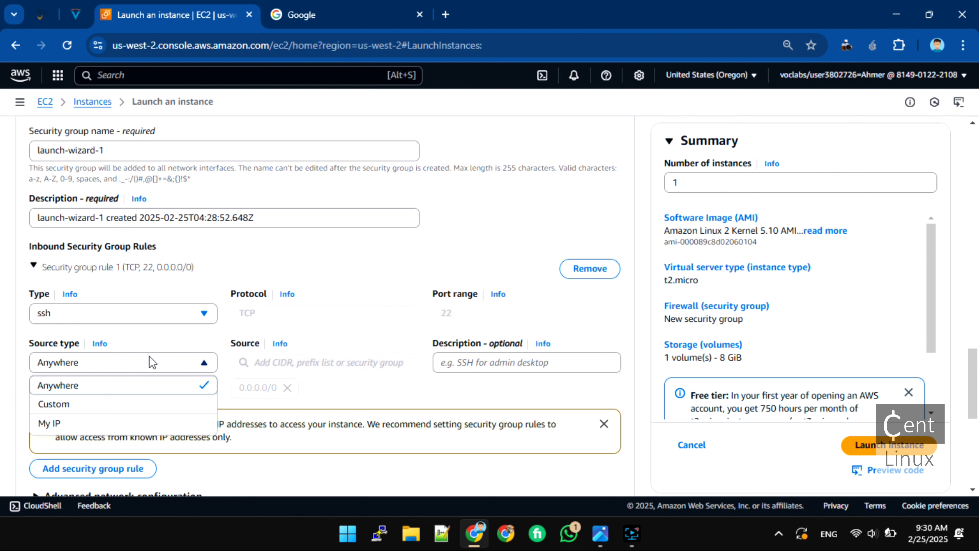
{"action": "left_click", "coordinate": [241, 251]}
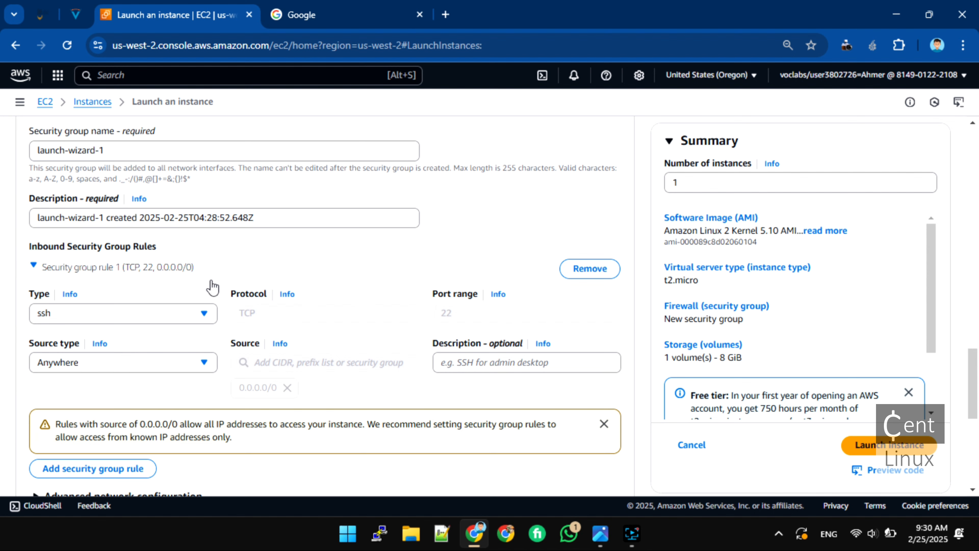
Step: Add a second inbound security group rule of type HTTP with Anywhere as the source
{"action": "scroll", "coordinate": [222, 287], "scroll_direction": "down", "scroll_amount": 2}
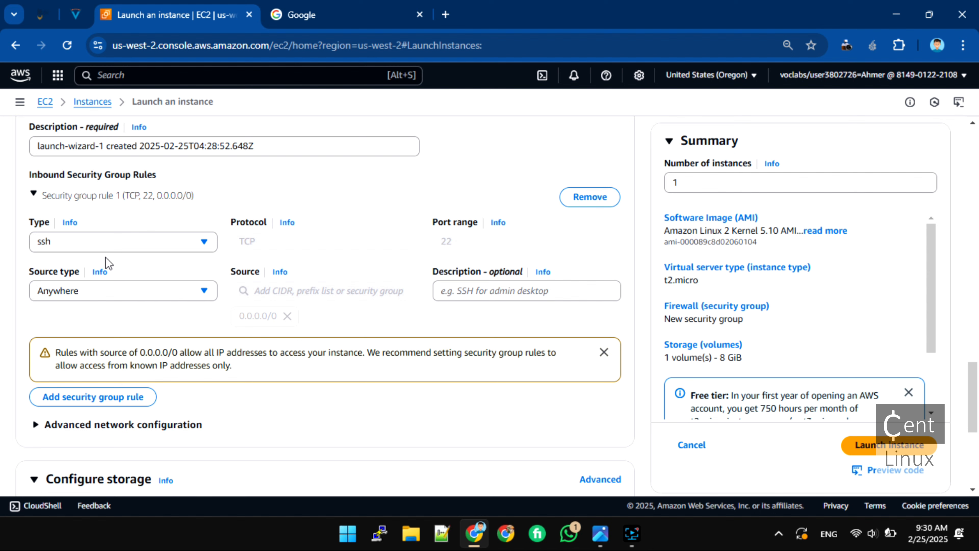
{"action": "left_click", "coordinate": [70, 396]}
{"action": "left_click", "coordinate": [109, 397]}
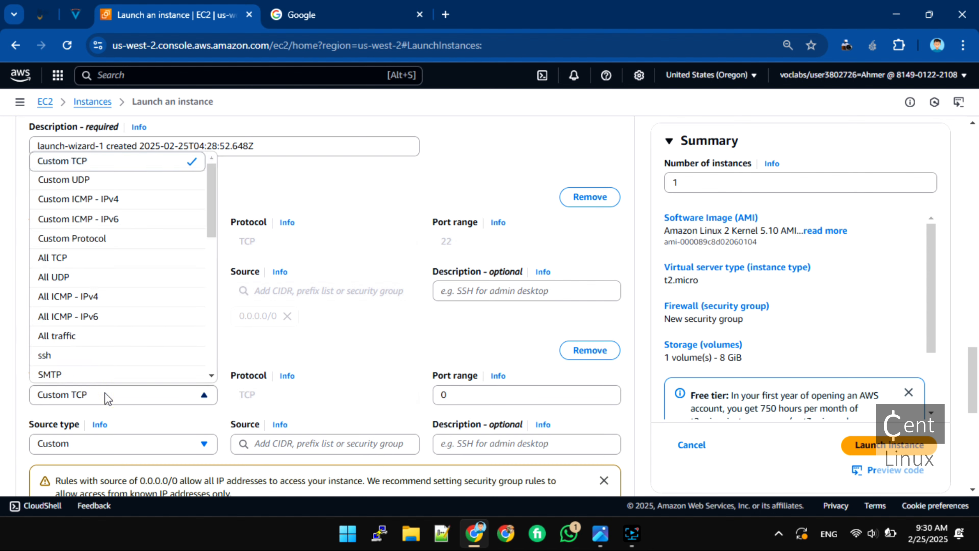
{"action": "key", "text": "h"}
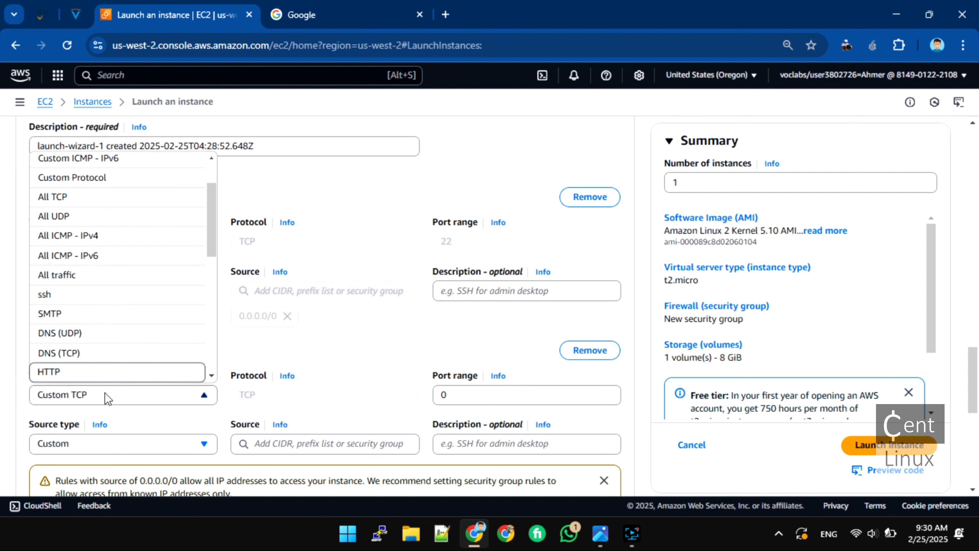
{"action": "left_click", "coordinate": [64, 375]}
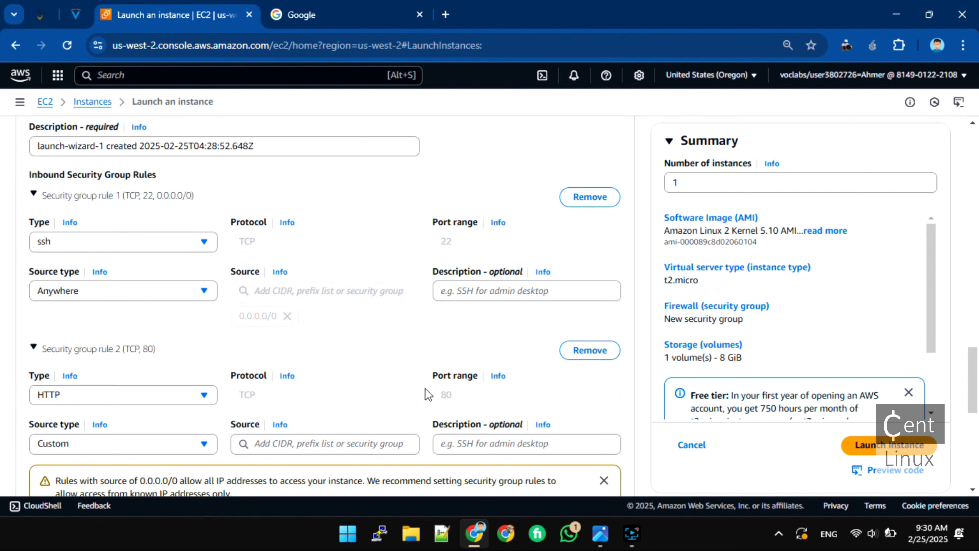
{"action": "left_click", "coordinate": [175, 446]}
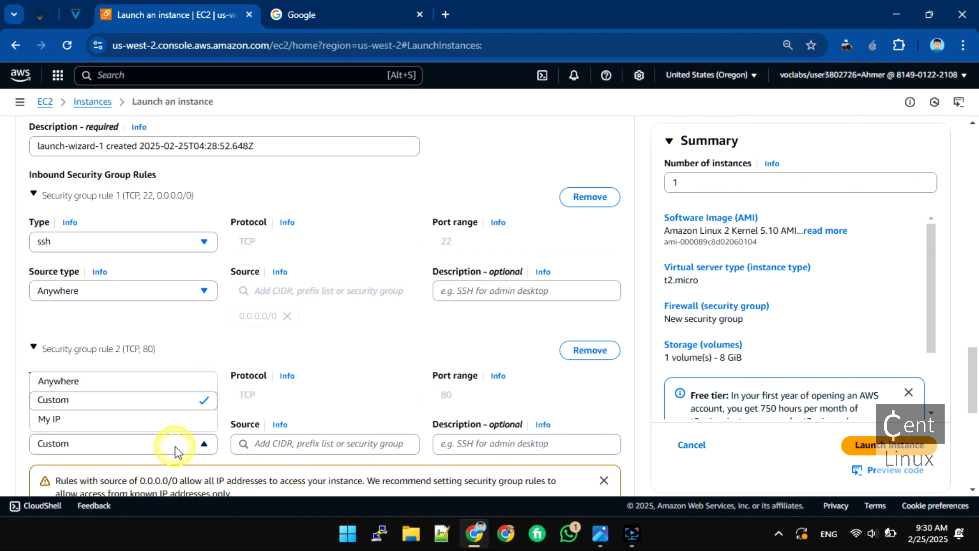
{"action": "left_click", "coordinate": [76, 382]}
{"action": "scroll", "coordinate": [402, 352], "scroll_direction": "down", "scroll_amount": 3}
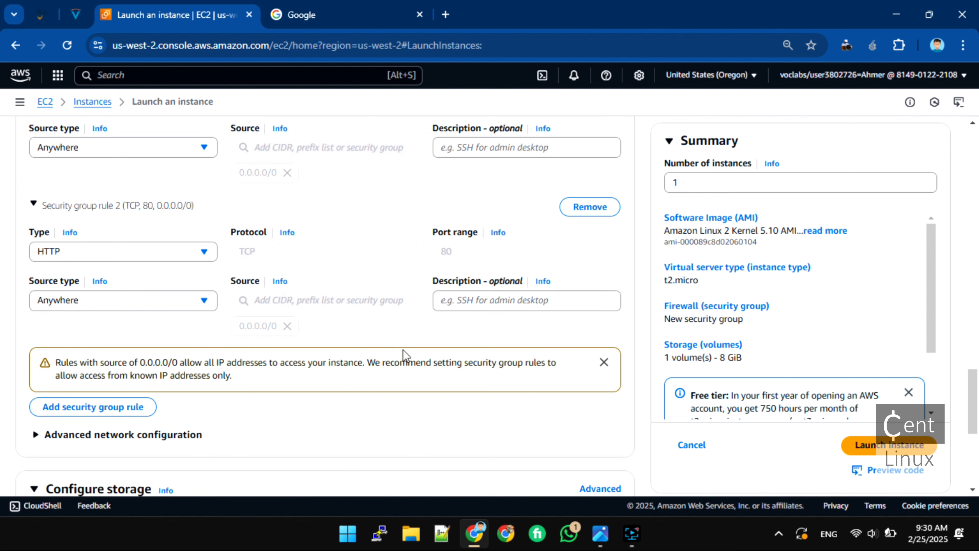
{"action": "scroll", "coordinate": [469, 317], "scroll_direction": "up", "scroll_amount": 2}
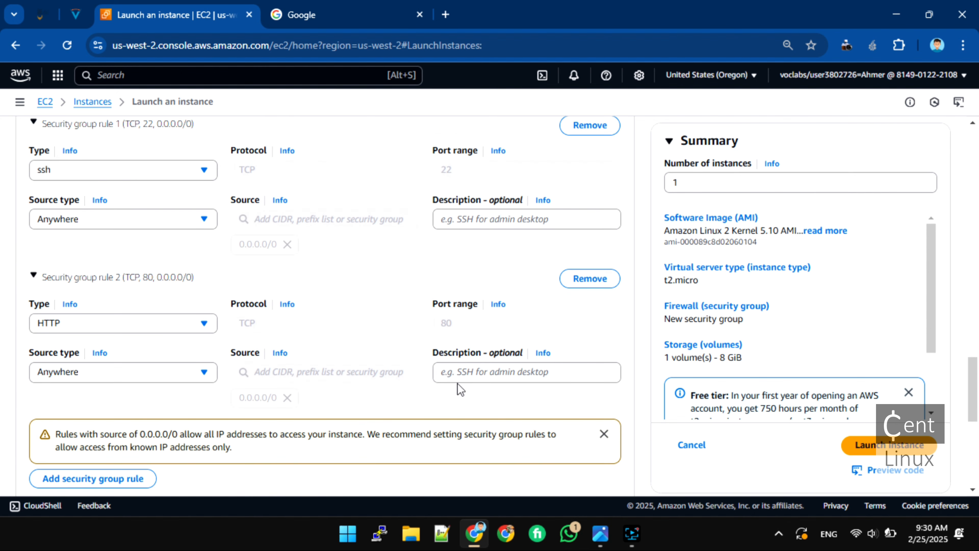
Step: Expand the instance's advanced details and go down past the purchasing, capacity and kernel options
{"action": "scroll", "coordinate": [458, 384], "scroll_direction": "down", "scroll_amount": 5}
{"action": "scroll", "coordinate": [80, 339], "scroll_direction": "down", "scroll_amount": 3}
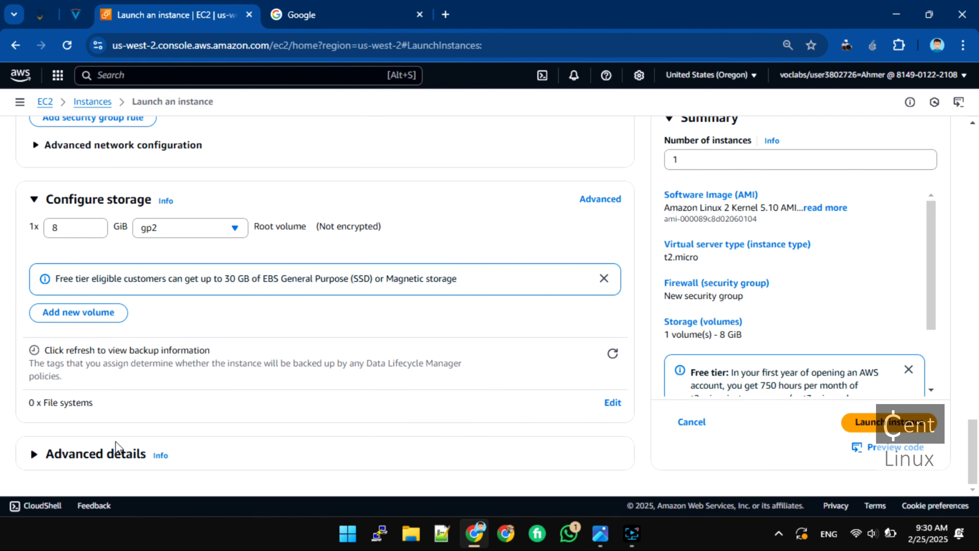
{"action": "left_click", "coordinate": [96, 459]}
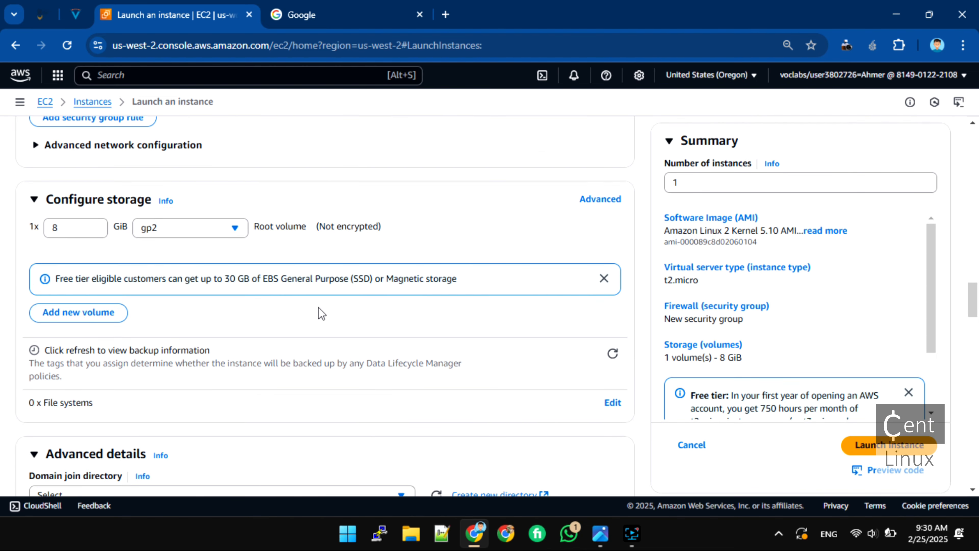
{"action": "scroll", "coordinate": [165, 422], "scroll_direction": "down", "scroll_amount": 3}
{"action": "scroll", "coordinate": [173, 409], "scroll_direction": "down", "scroll_amount": 20}
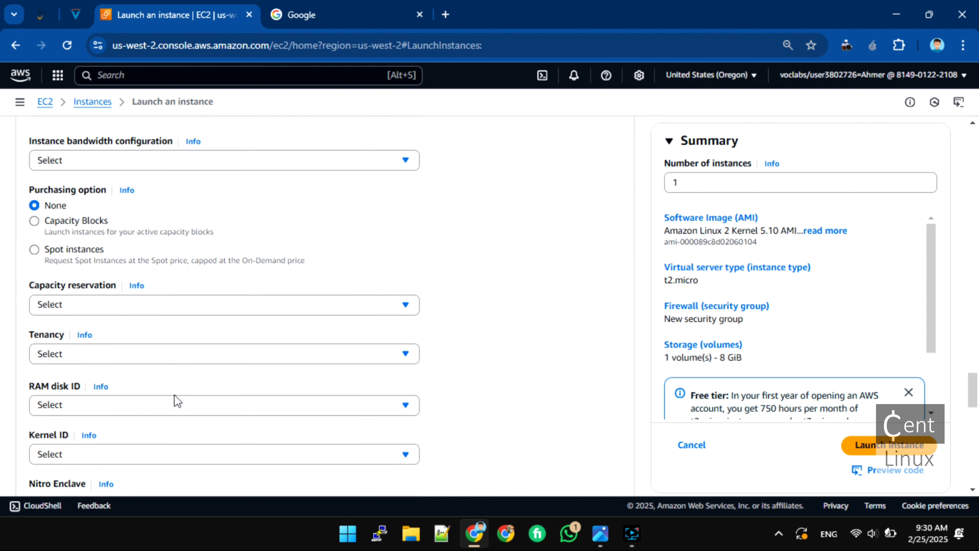
{"action": "left_click", "coordinate": [176, 393]}
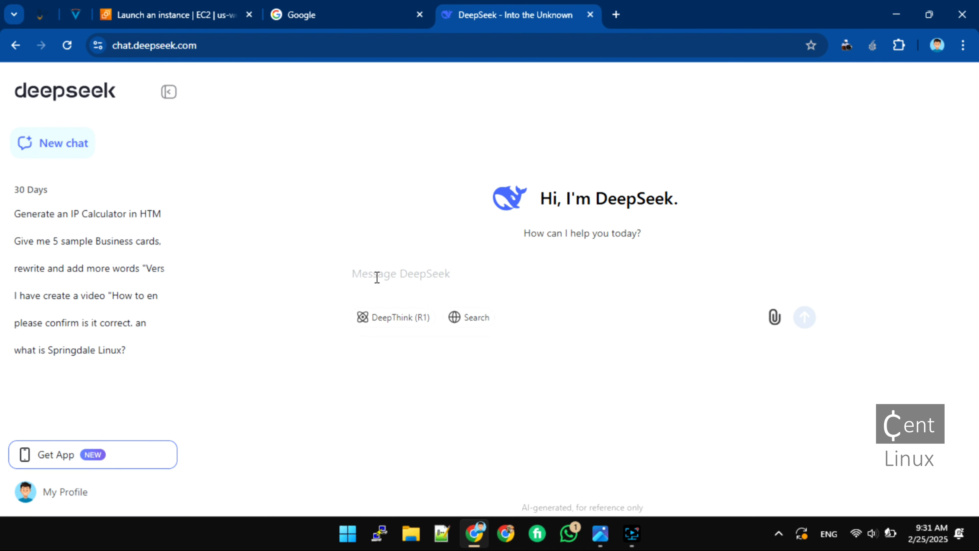
Step: In DeepSeek, write a prompt requesting a bash script that installs apache webserver on Amazon Linux 2, starts and enables it, and creates a default web page
{"action": "left_click", "coordinate": [376, 277]}
{"action": "type", "text": "Give "}
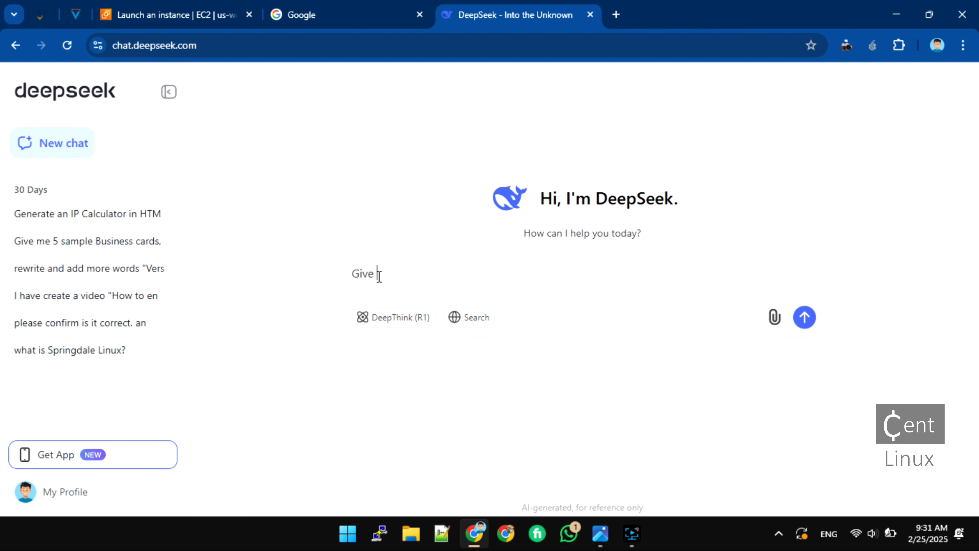
{"action": "type", "text": "me"}
{"action": "type", "text": "sh script to in"}
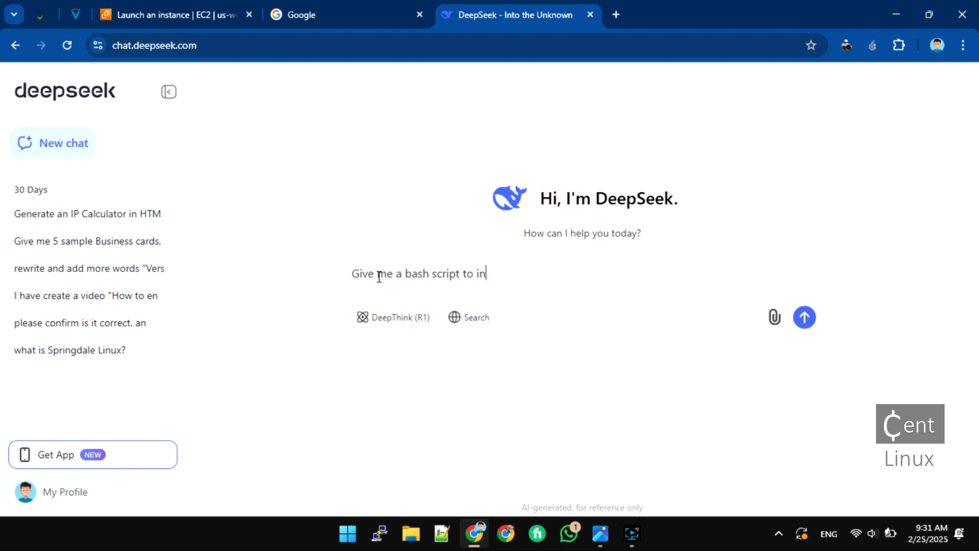
{"action": "type", "text": "stall apache "}
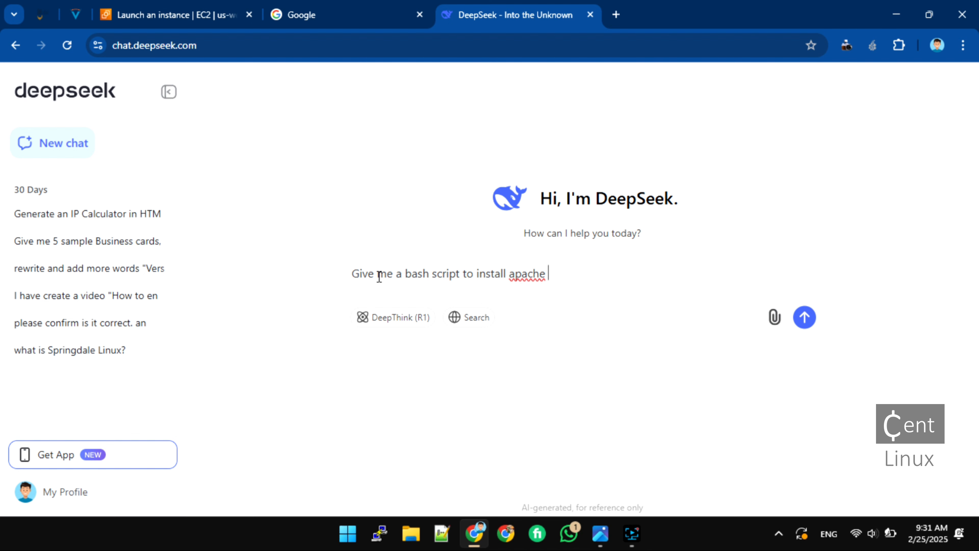
{"action": "type", "text": "webserver on Ama"}
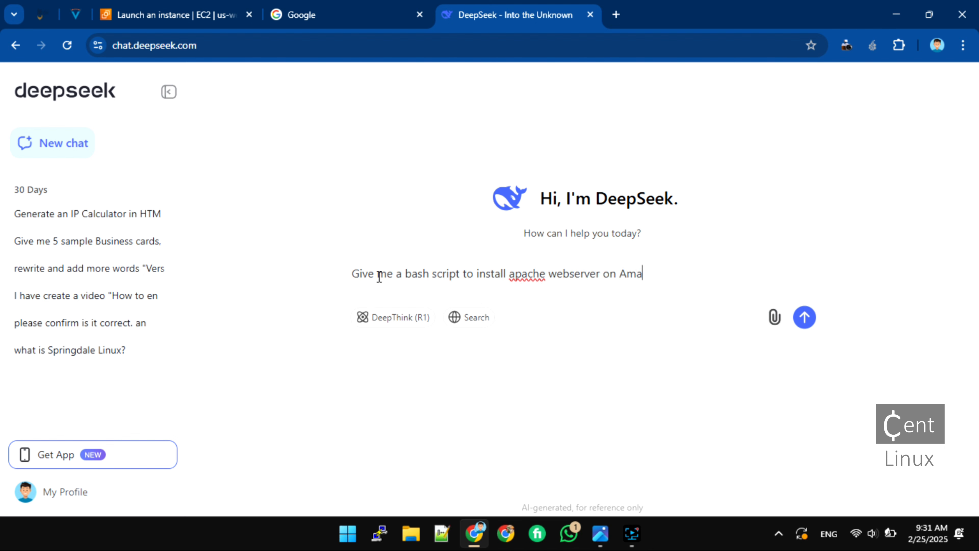
{"action": "type", "text": "zon Linux 2 . Start an"}
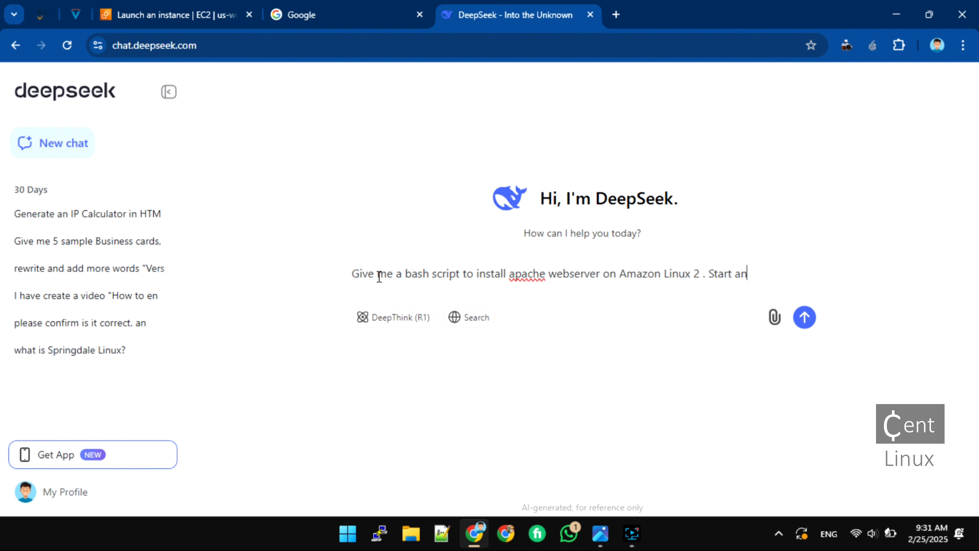
{"action": "type", "text": "d enable web service and "}
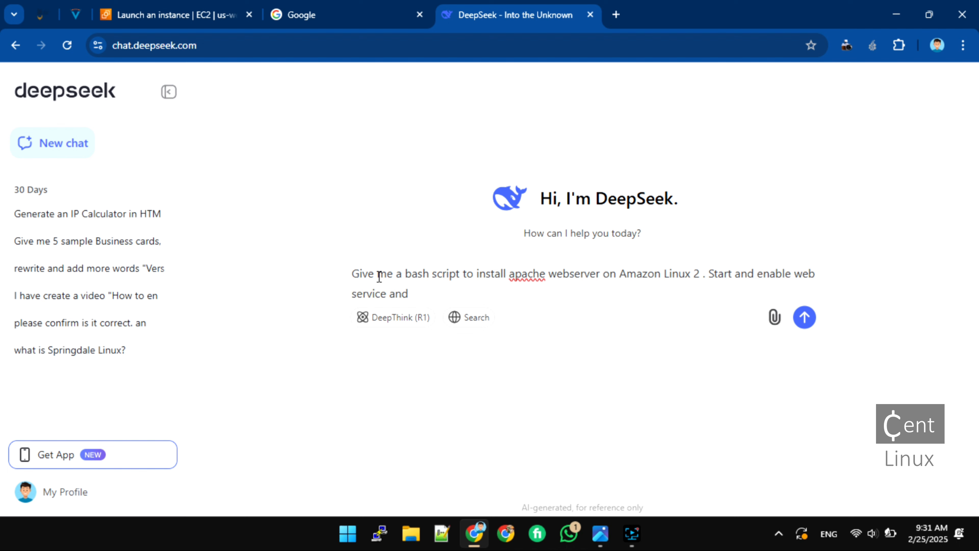
{"action": "type", "text": "create a default"}
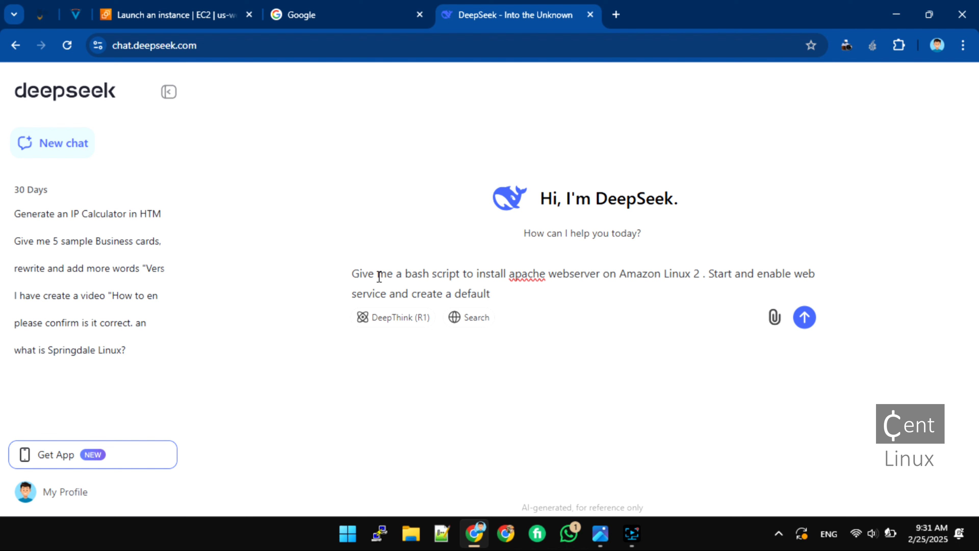
{"action": "type", "text": " web page with text \""}
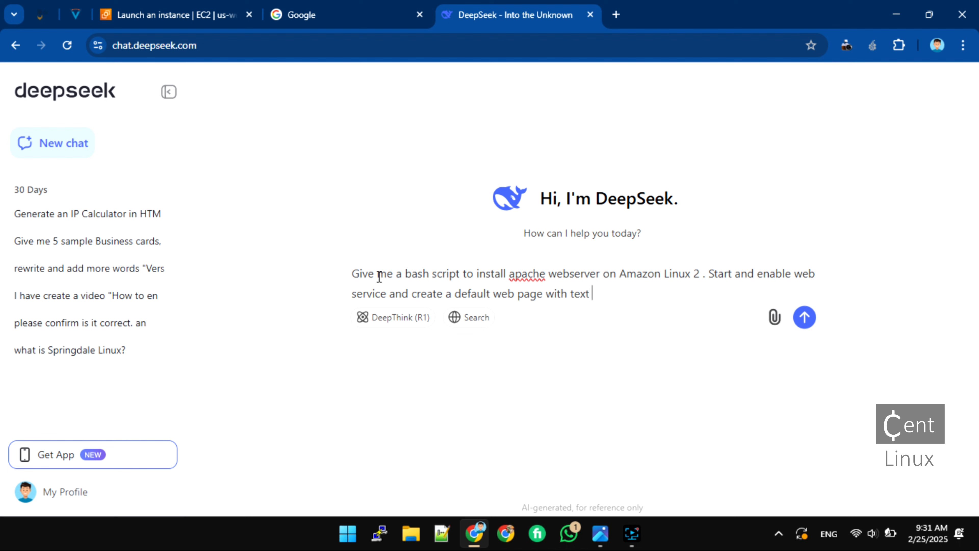